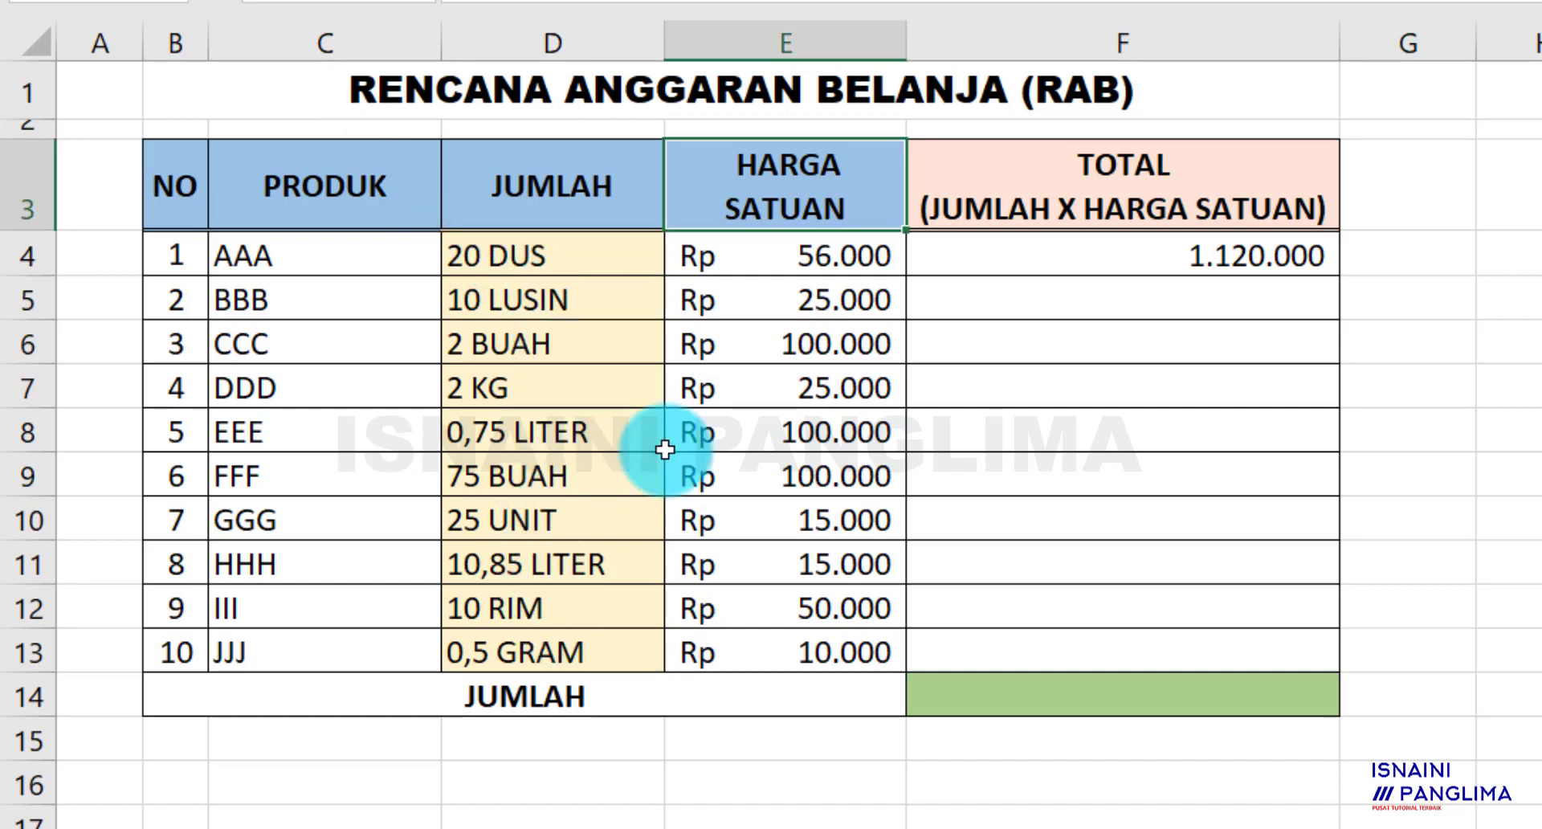
Point out the JUMLAH column, then fill the F4 total down through F13 as a preview
click(579, 193)
click(784, 193)
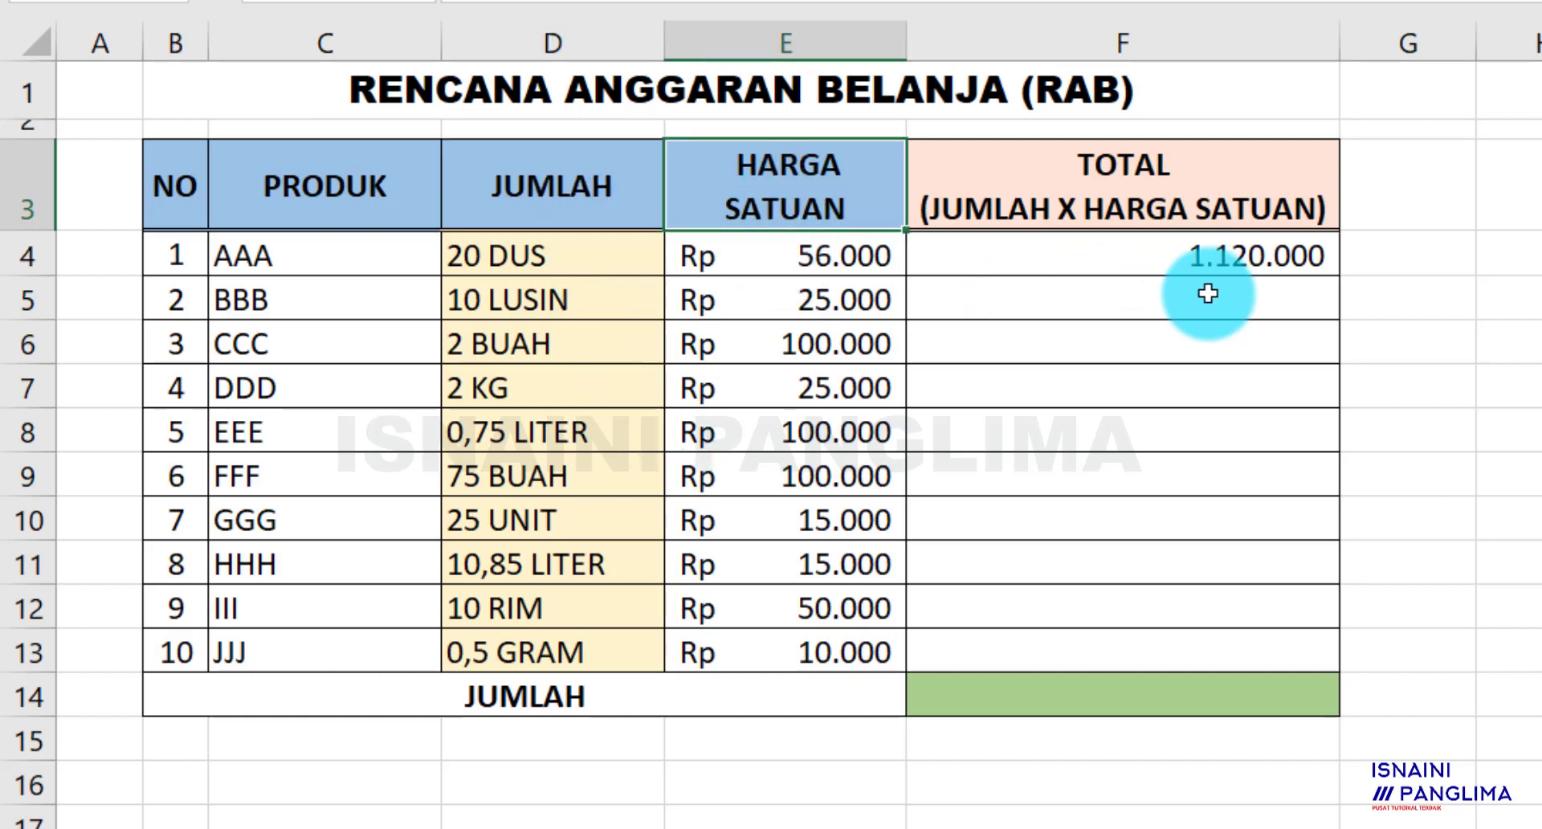
click(1281, 264)
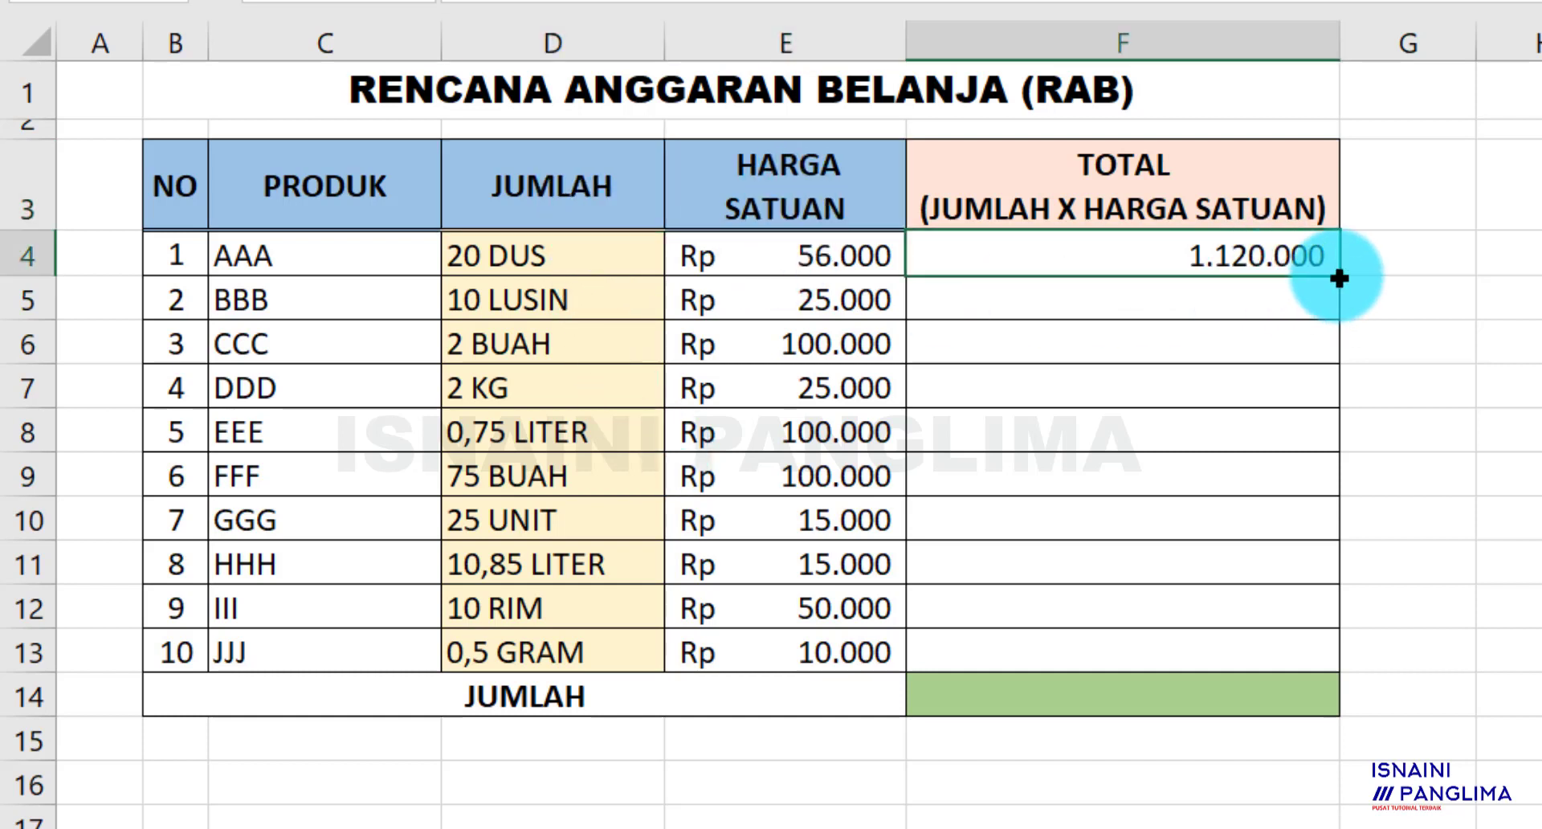
drag(1339, 278, 1333, 669)
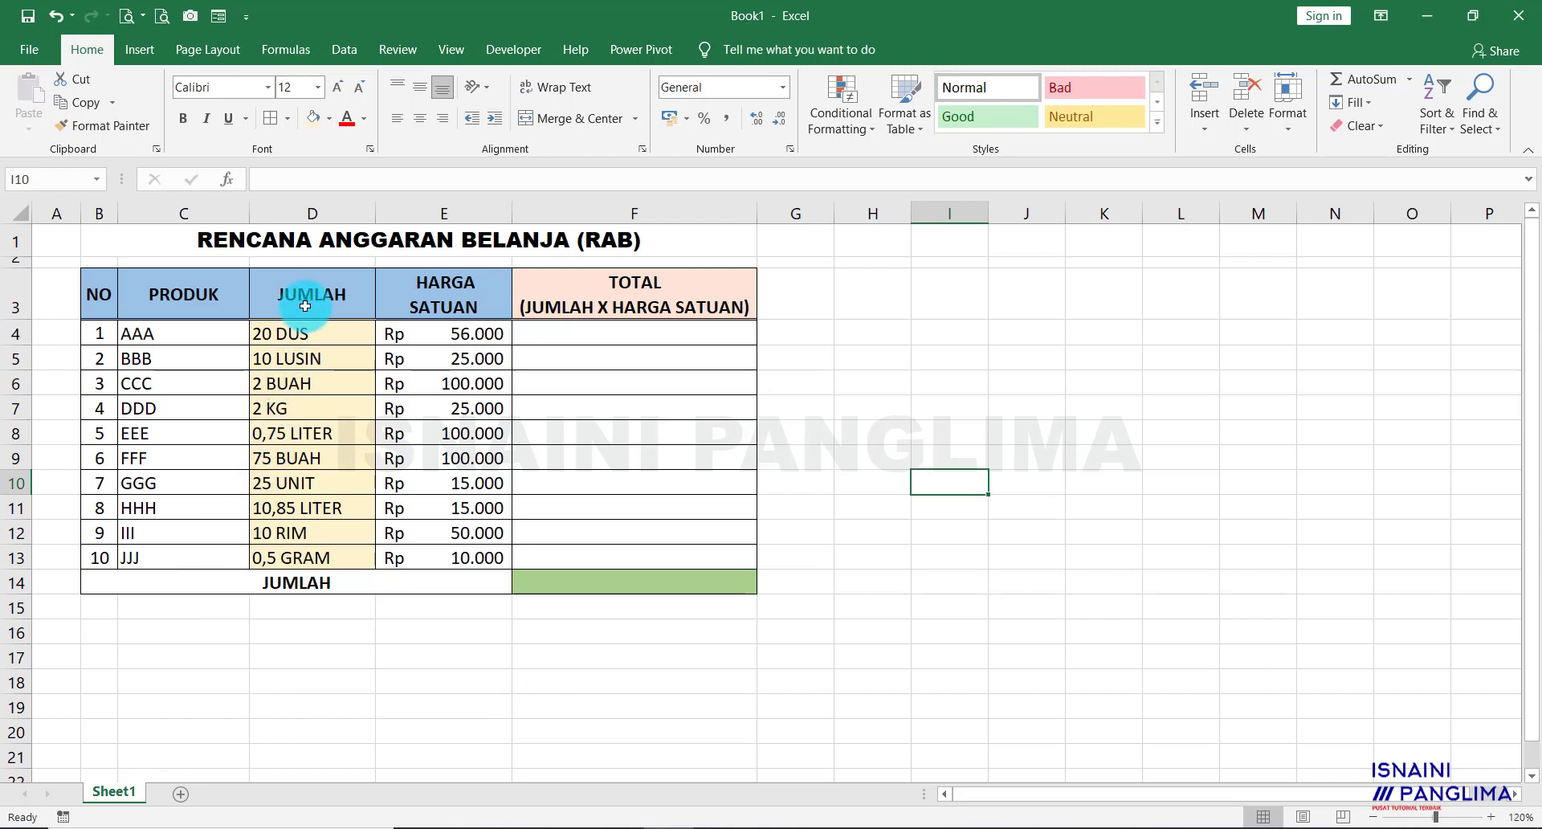
drag(277, 333, 316, 553)
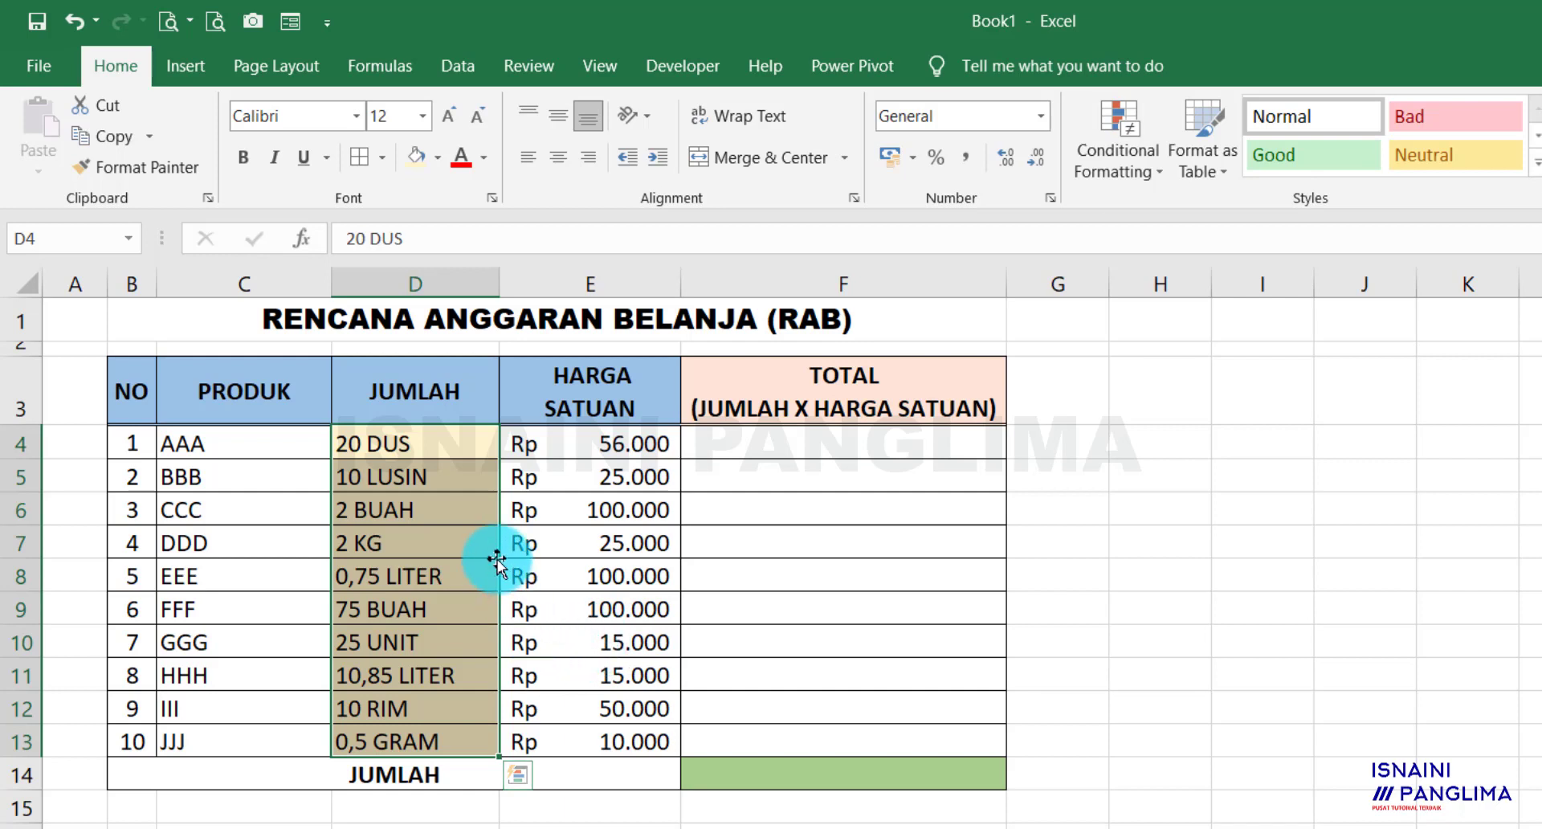
click(457, 441)
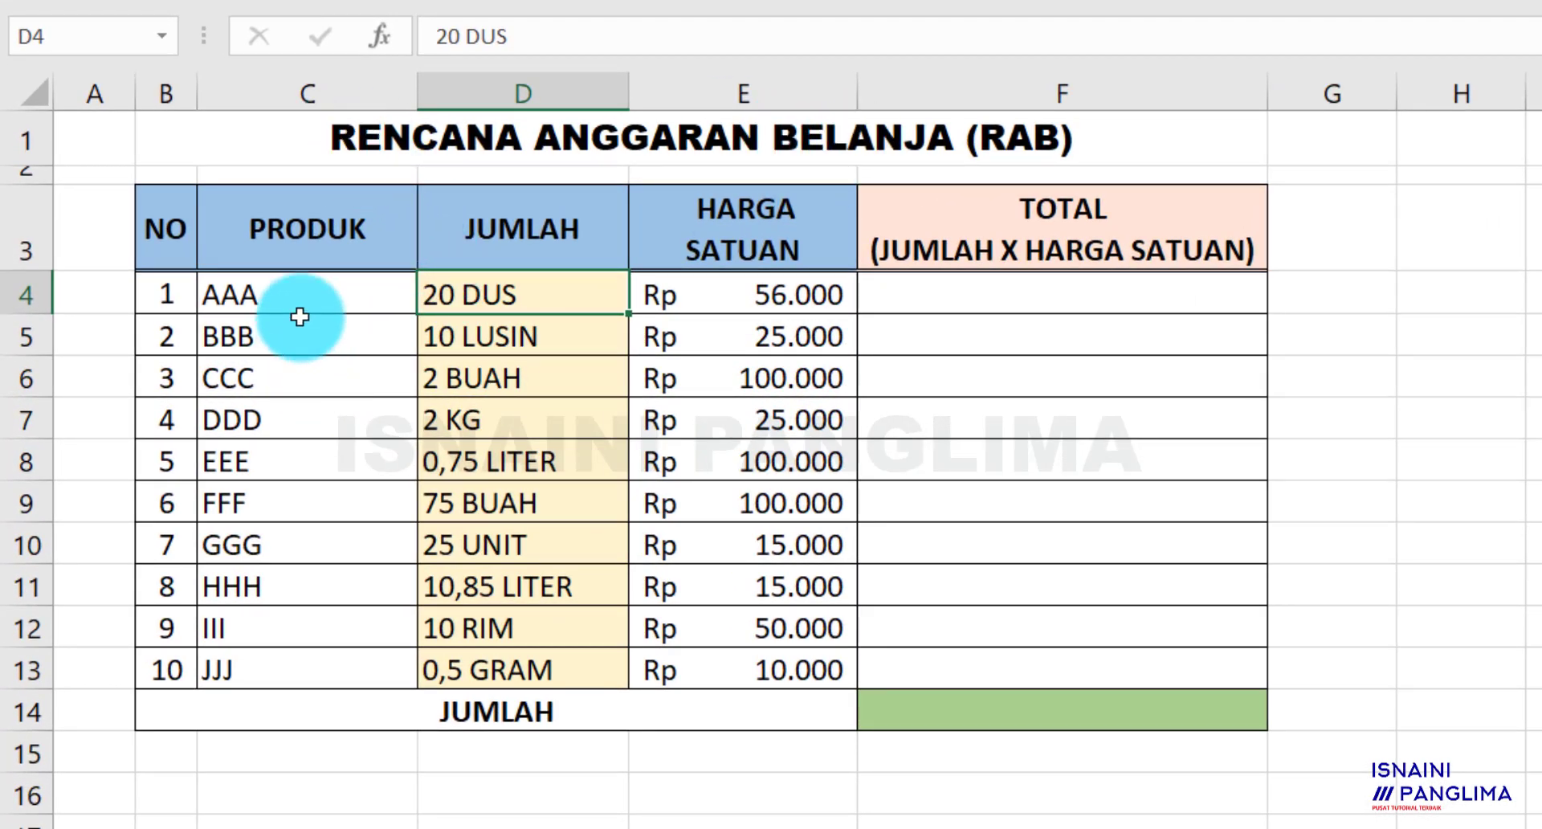
Highlight the product names and JUMLAH quantities D4:D13, then select F4 for the first total
drag(285, 297, 289, 678)
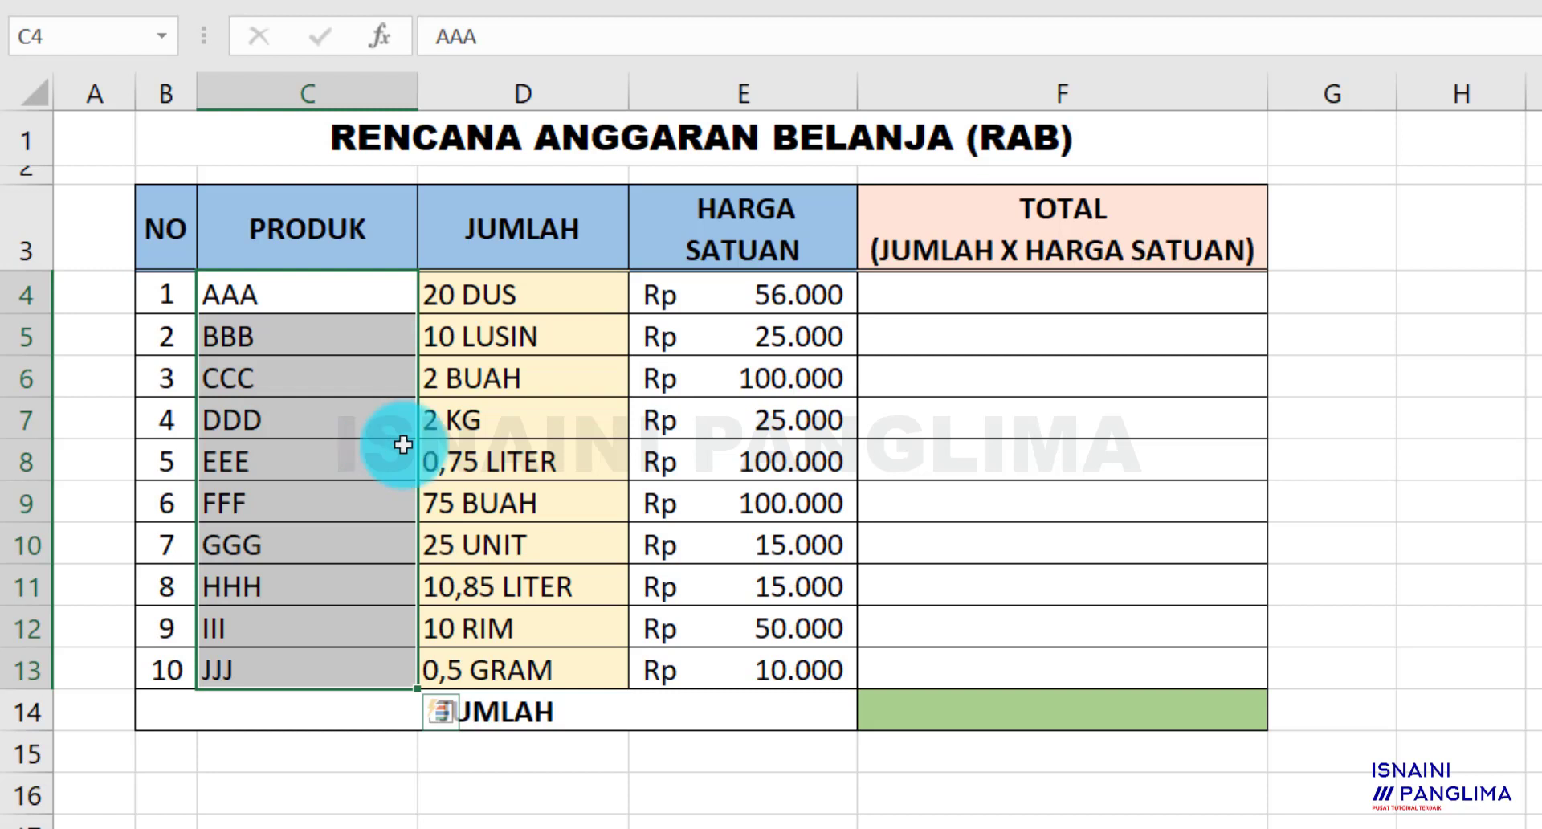
click(743, 377)
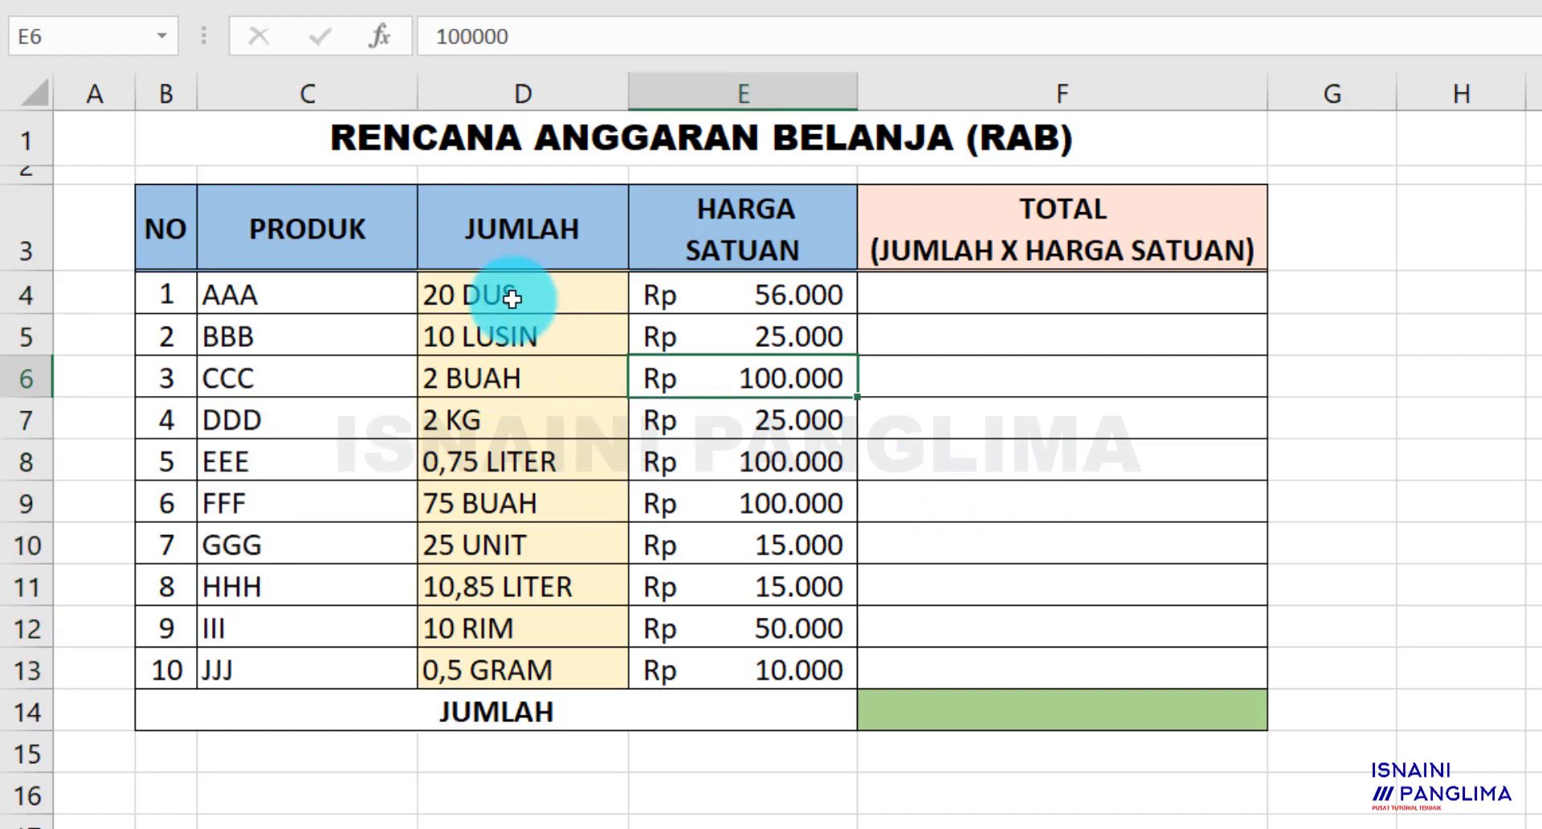
drag(483, 295, 506, 677)
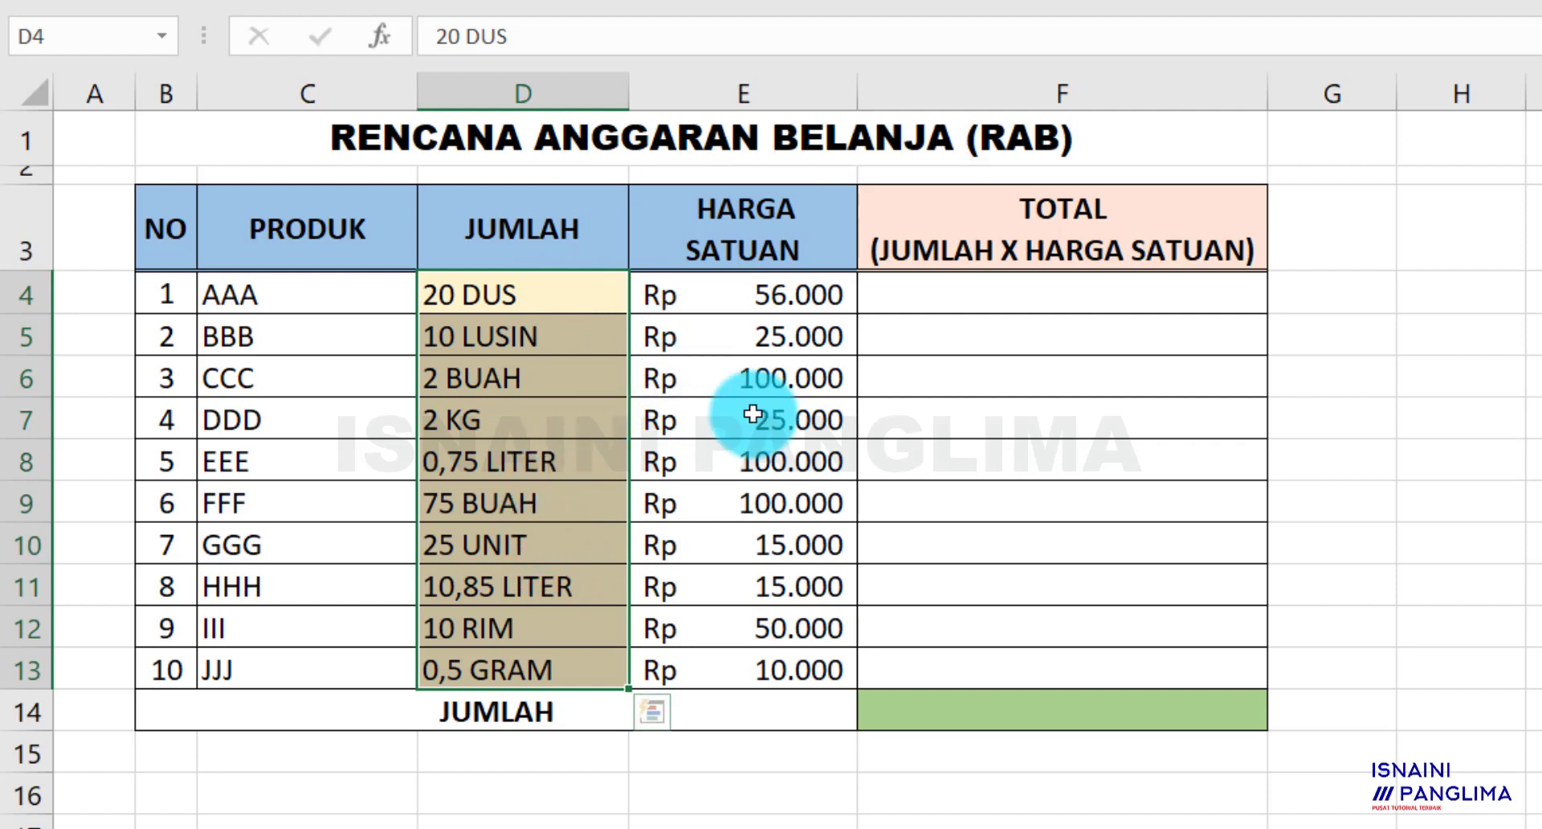
click(1030, 295)
text(=)
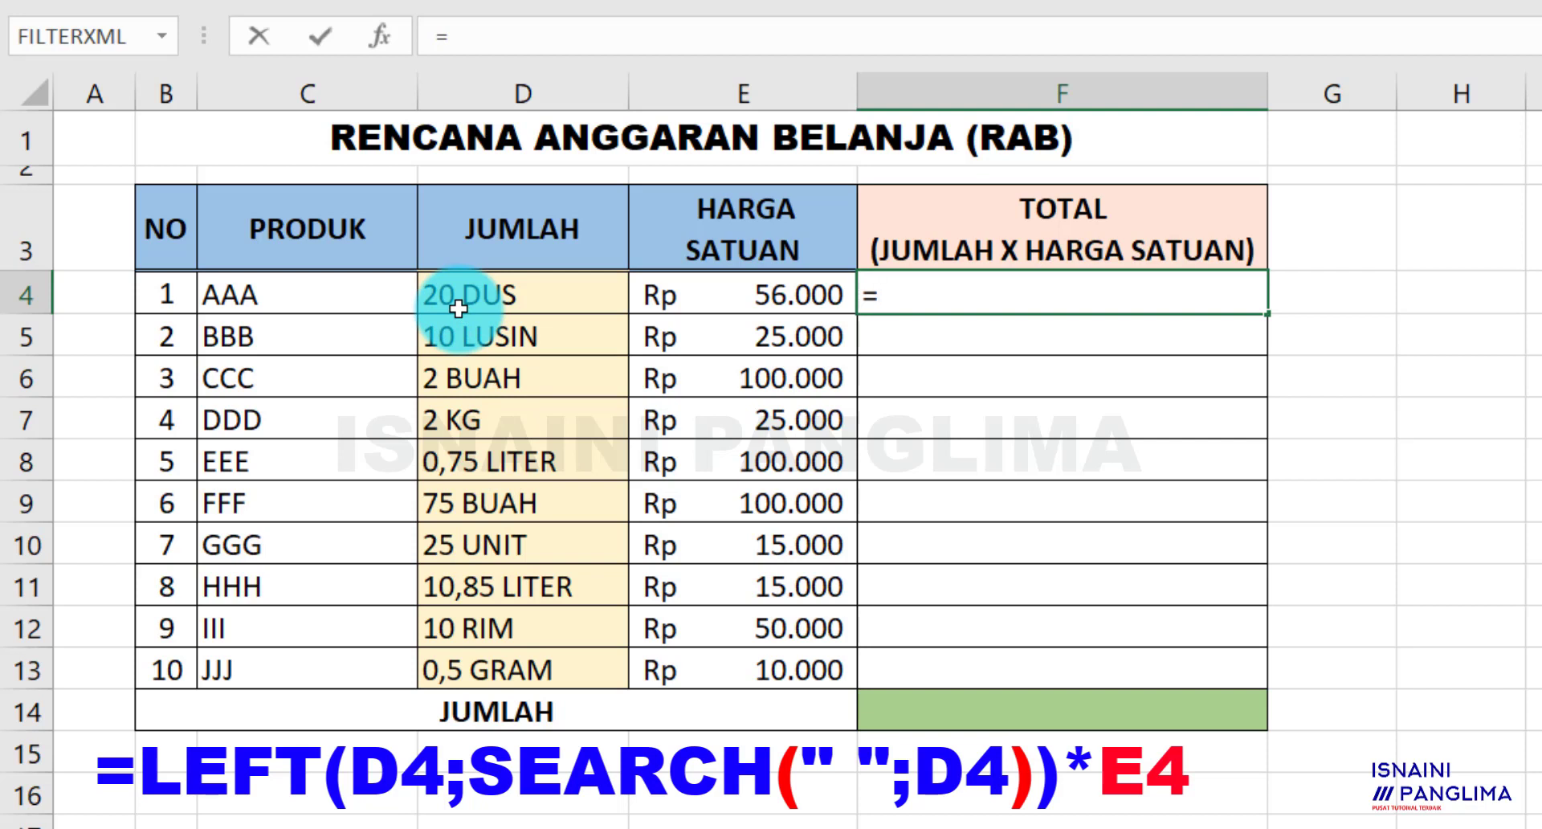
Extend the F4 formula to =LEFT(D4;SEARCH( using D4 as LEFT's text
text(LEF)
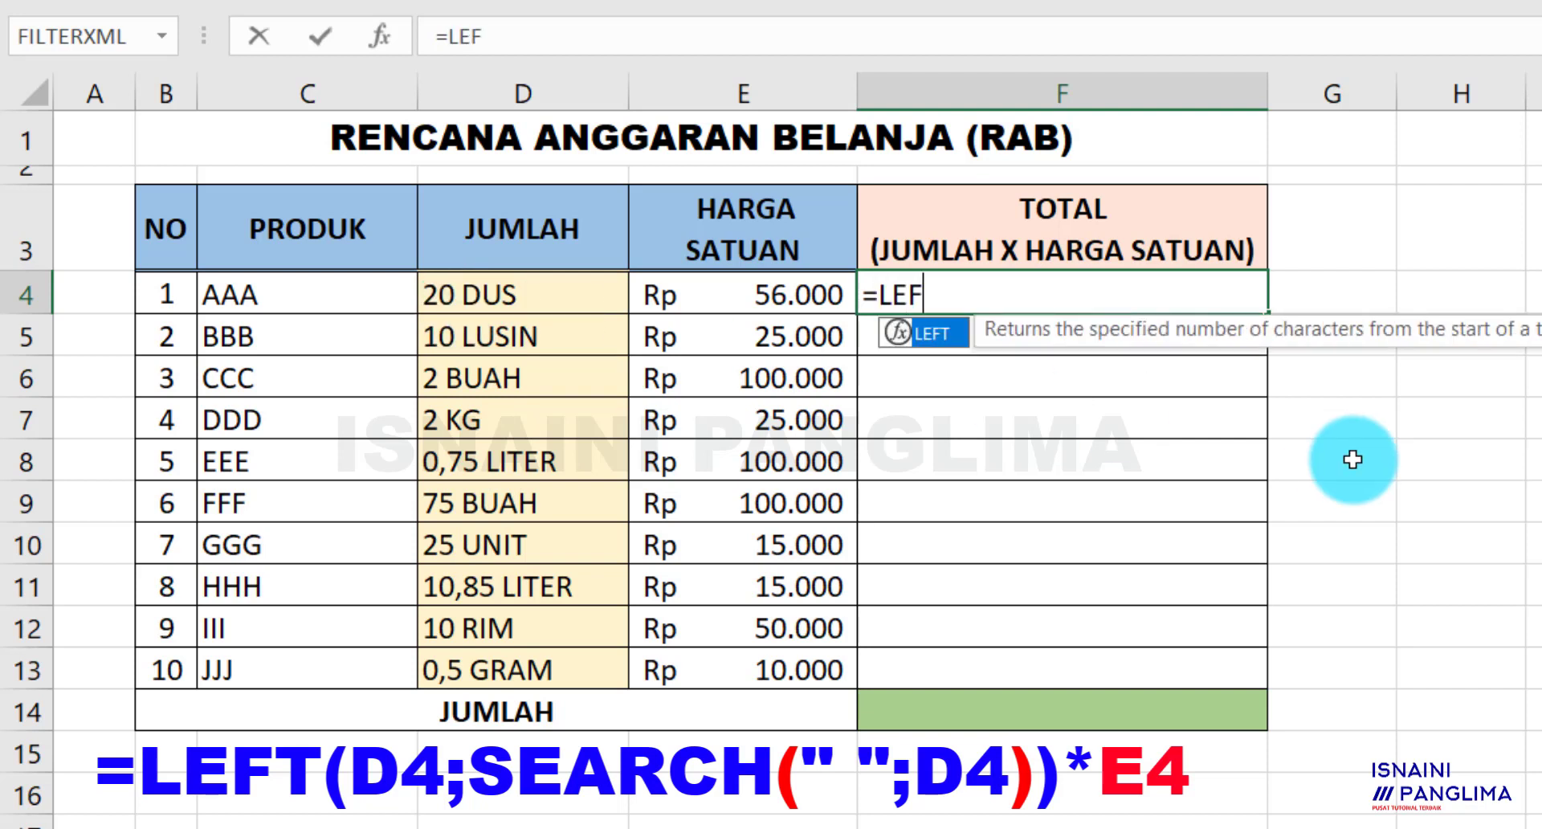
text(T()
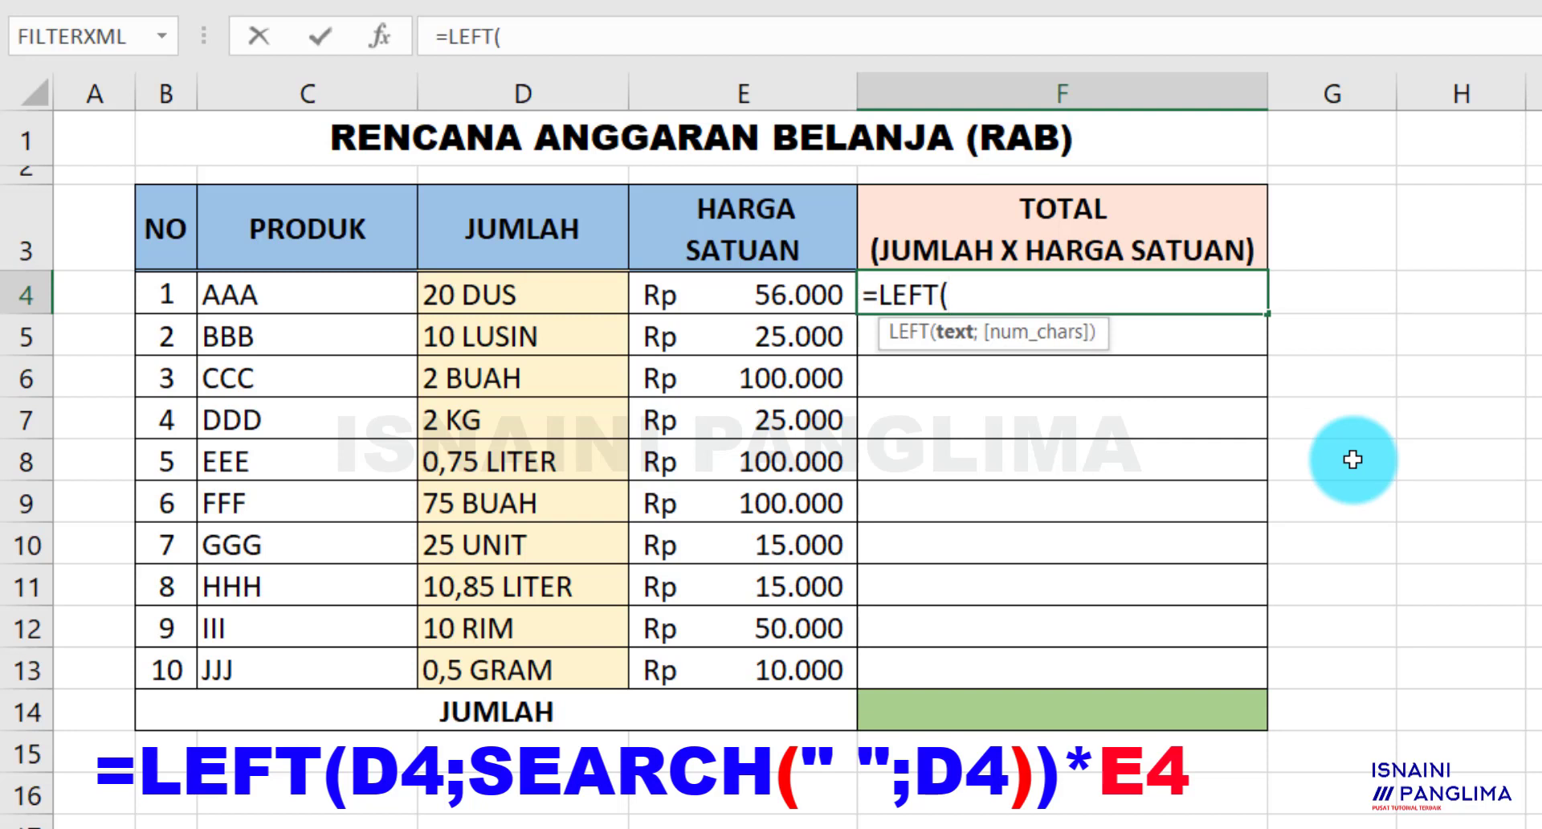
click(526, 295)
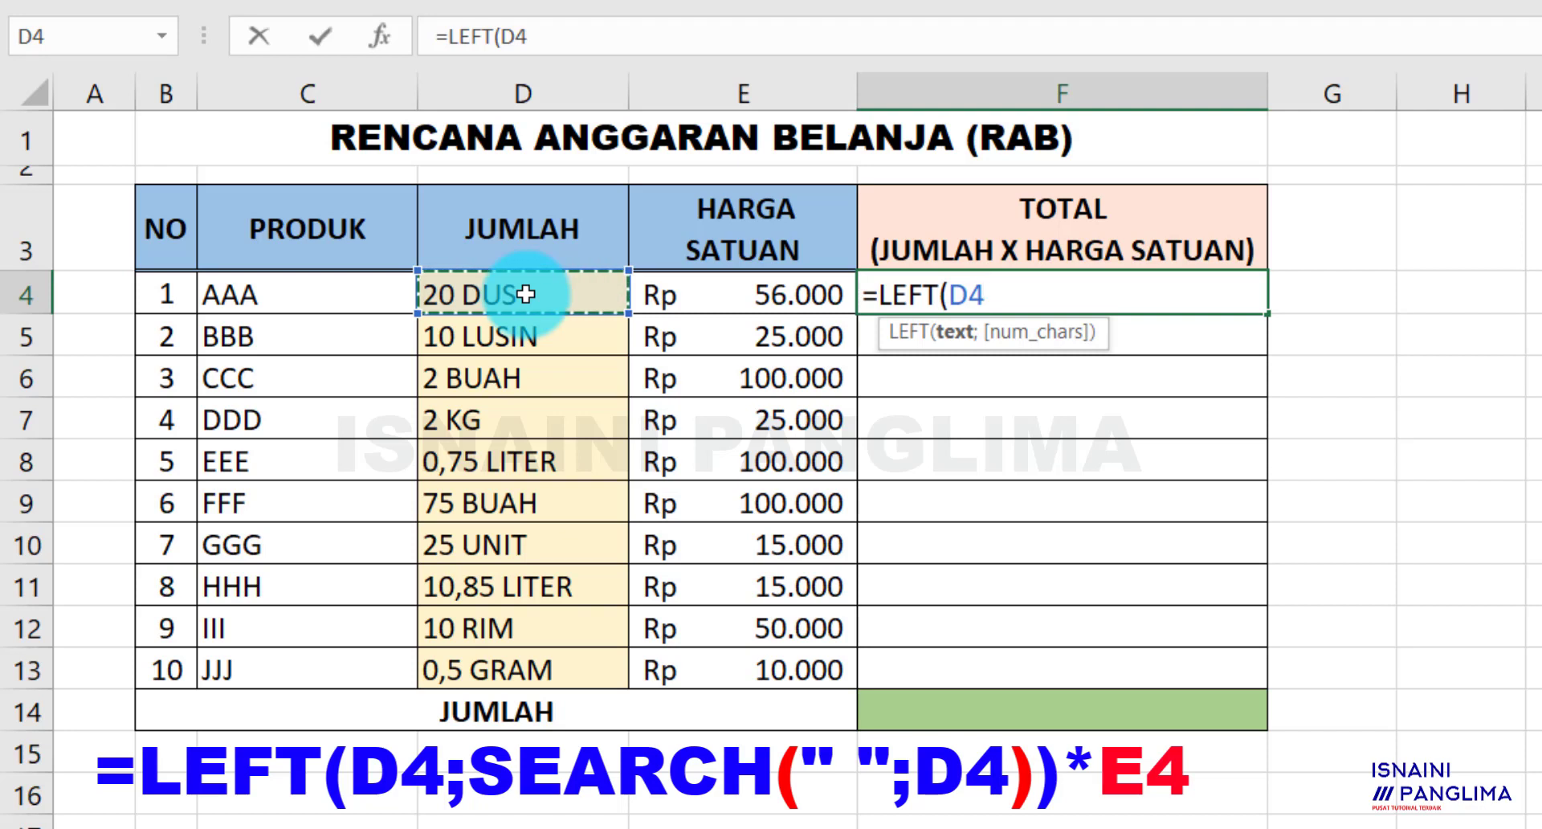
text(;)
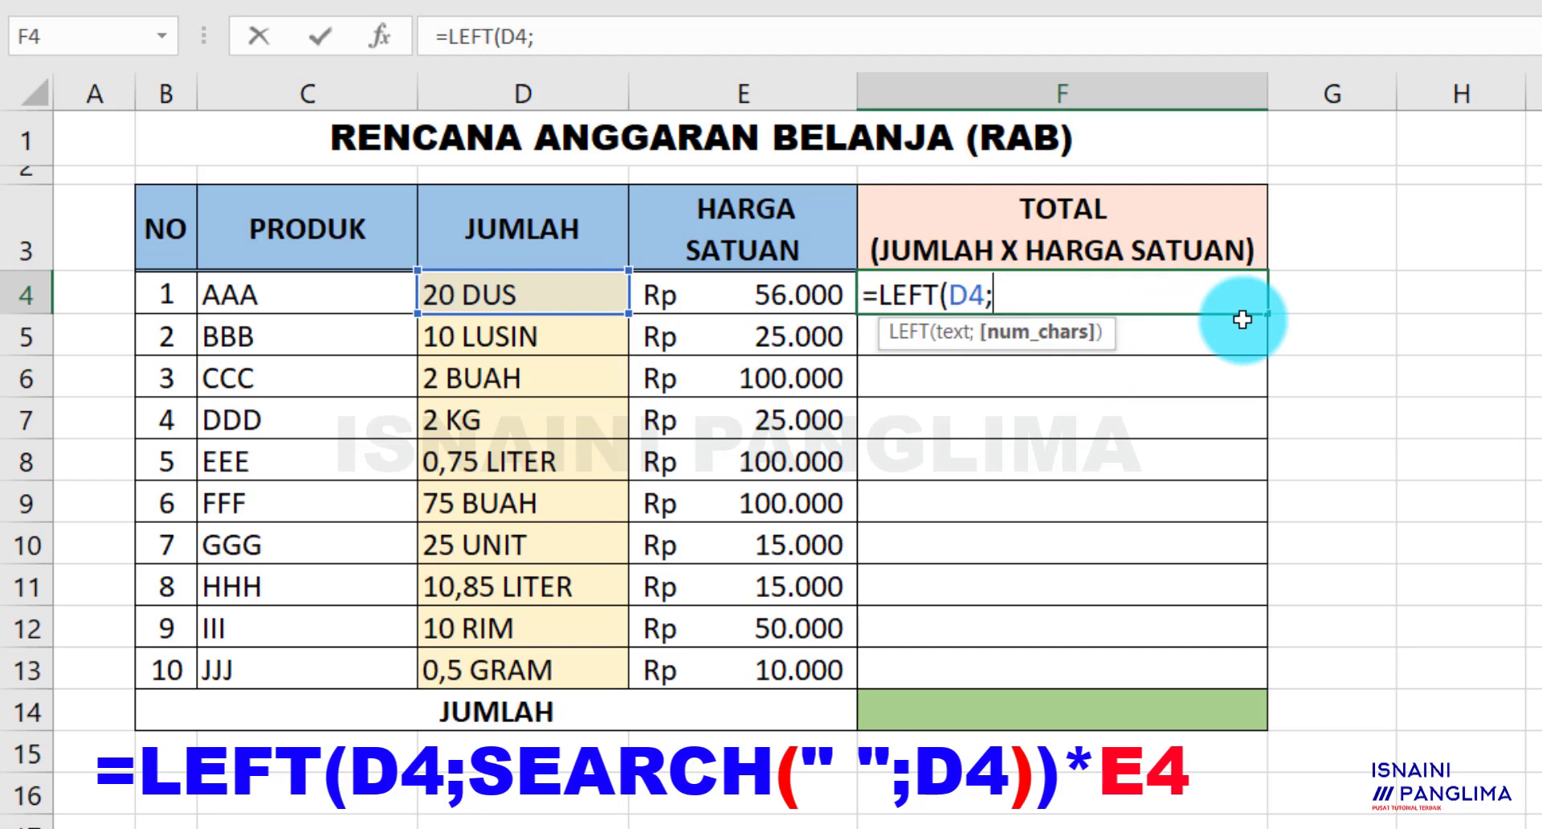
text(SE)
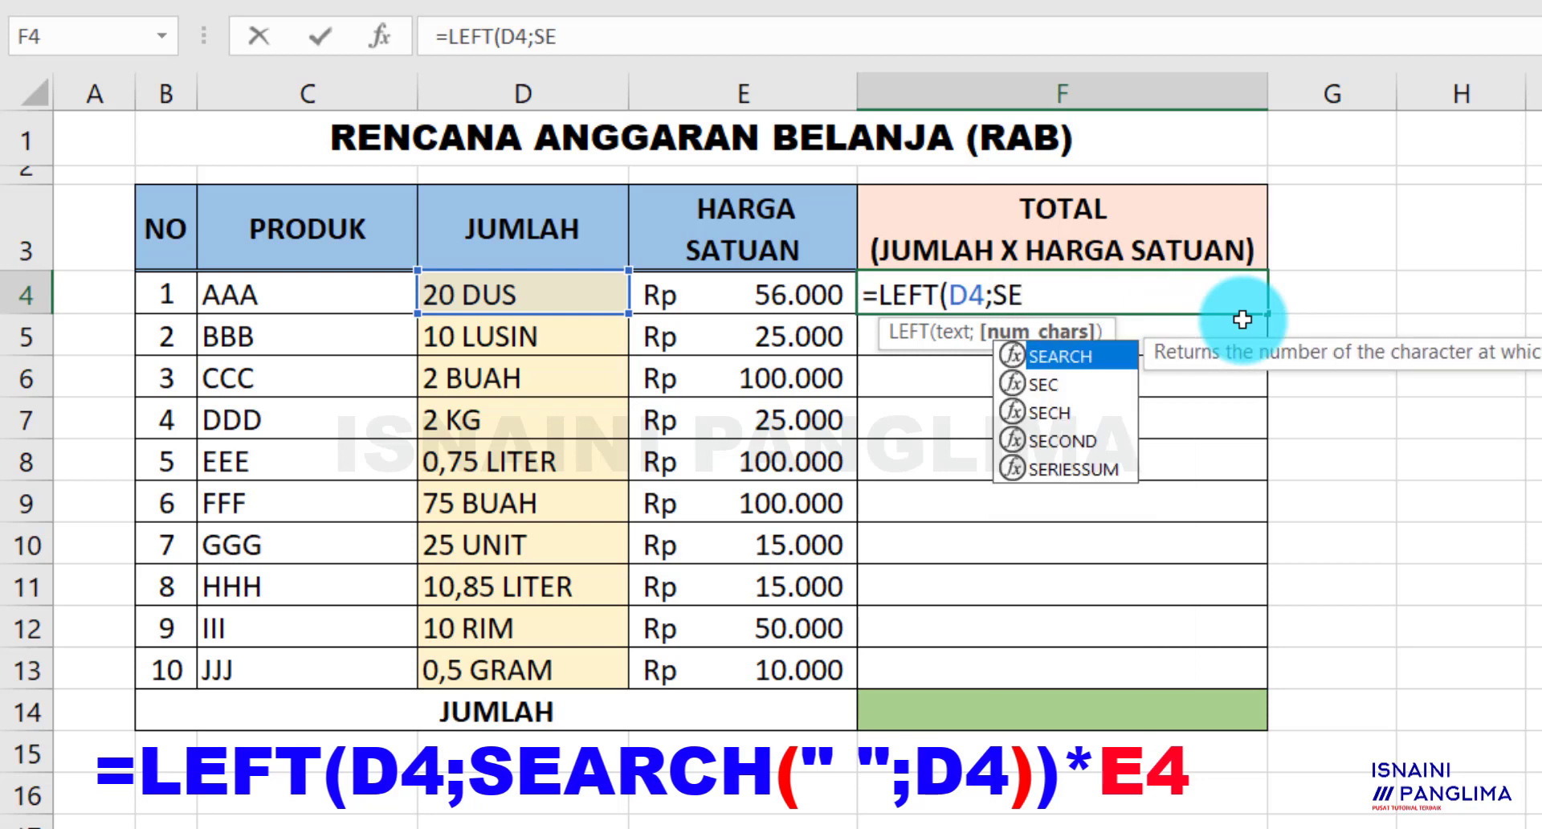
key(Tab)
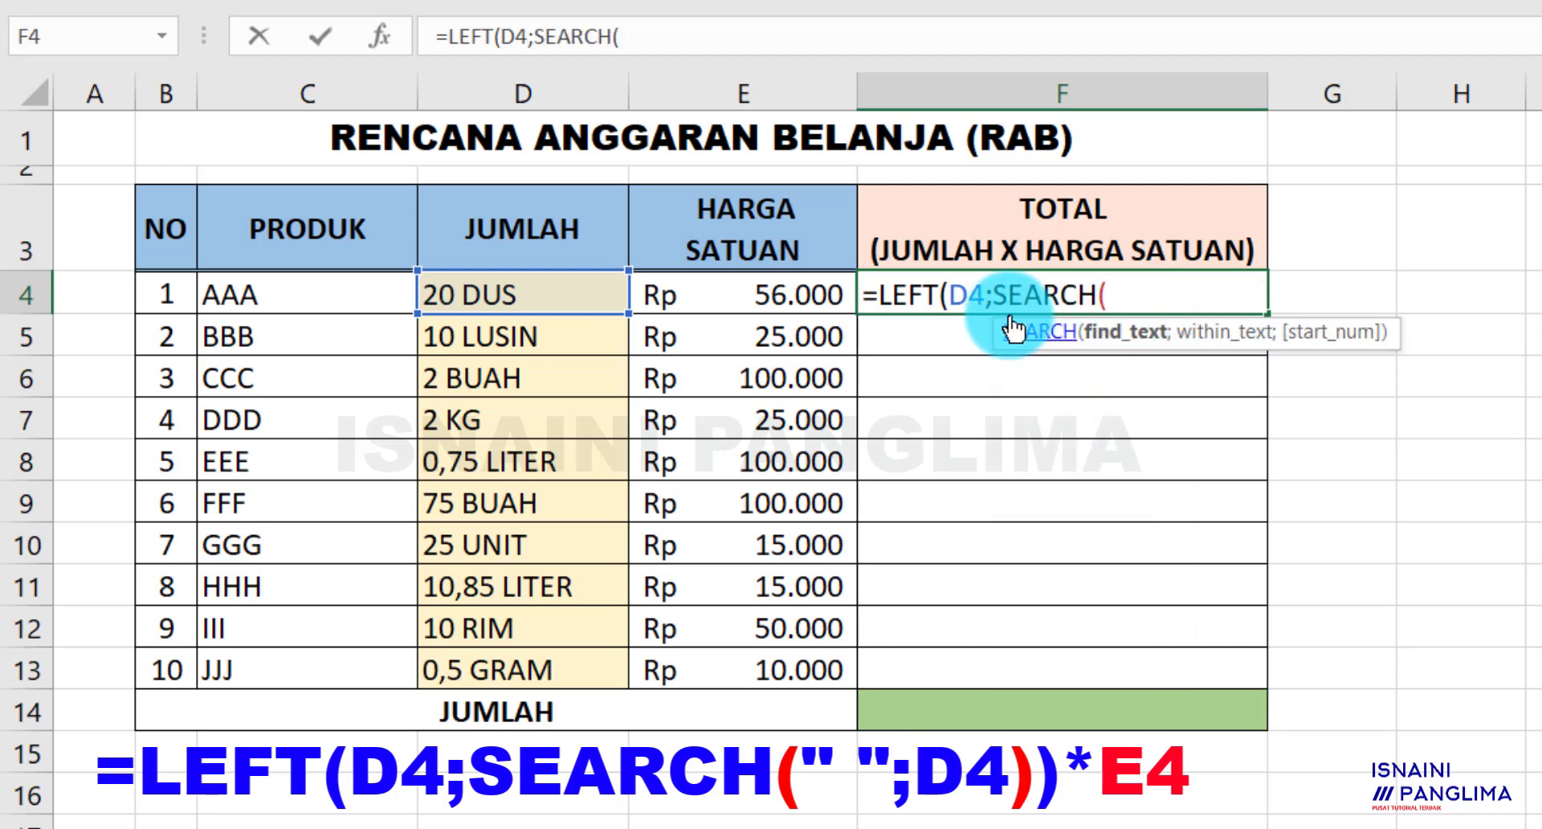
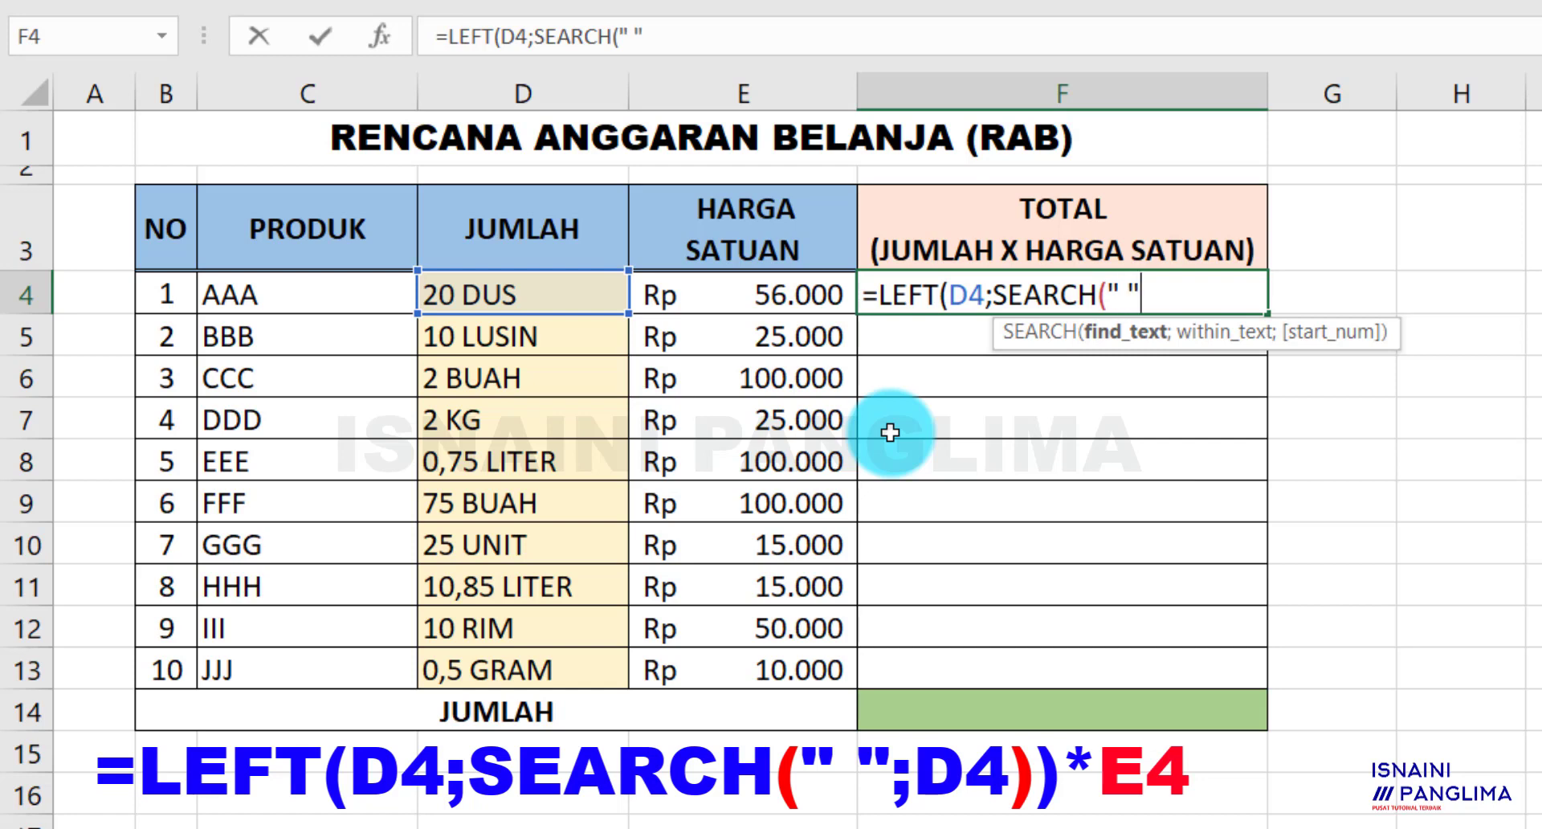
Complete F4's formula as =LEFT(D4;SEARCH(" ";D4)) so it extracts 20 from '20 DUS'
text(;)
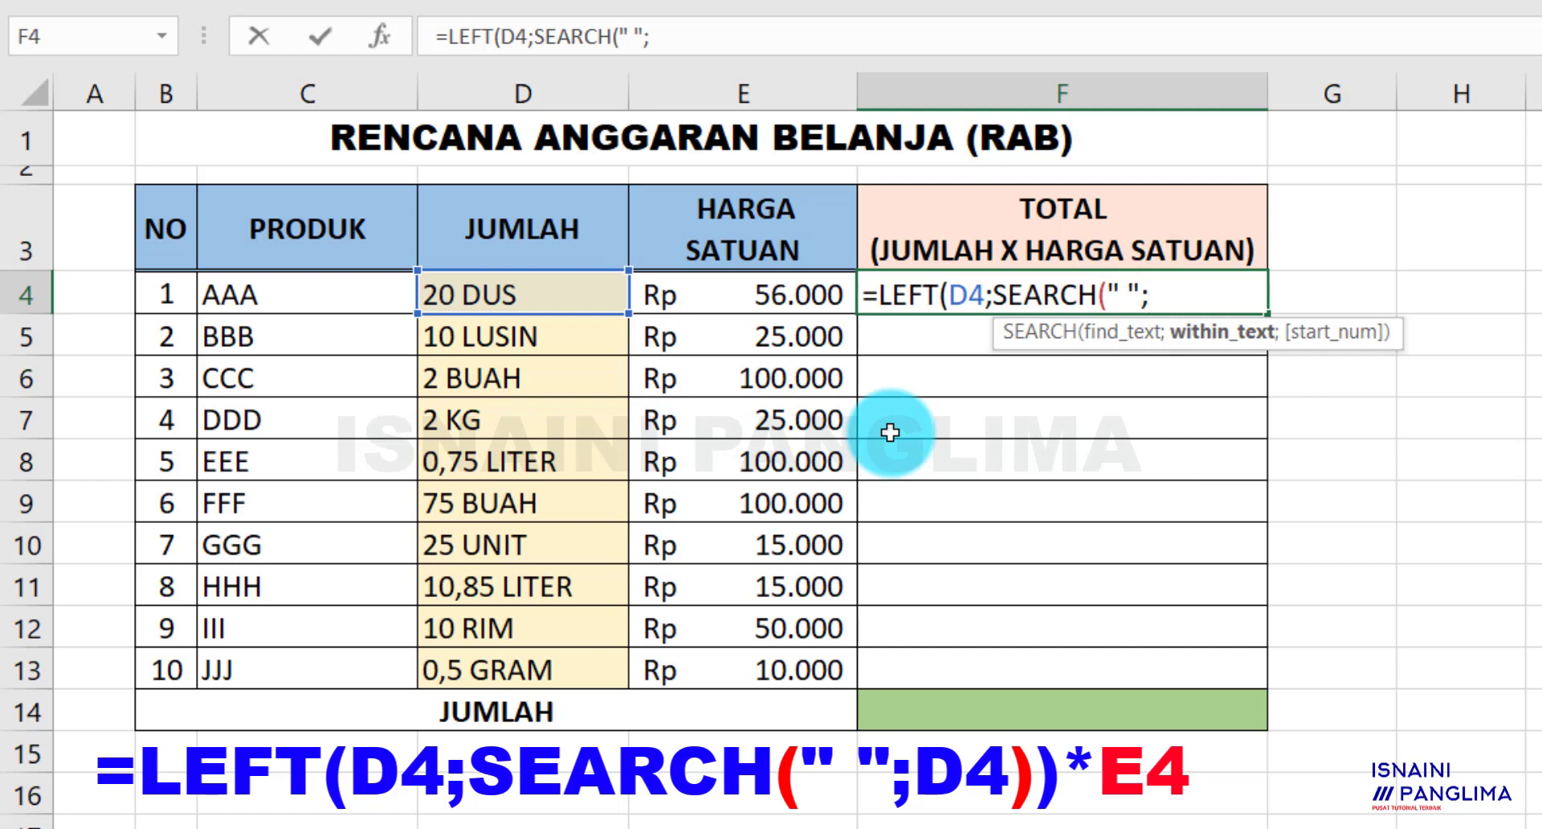
click(485, 296)
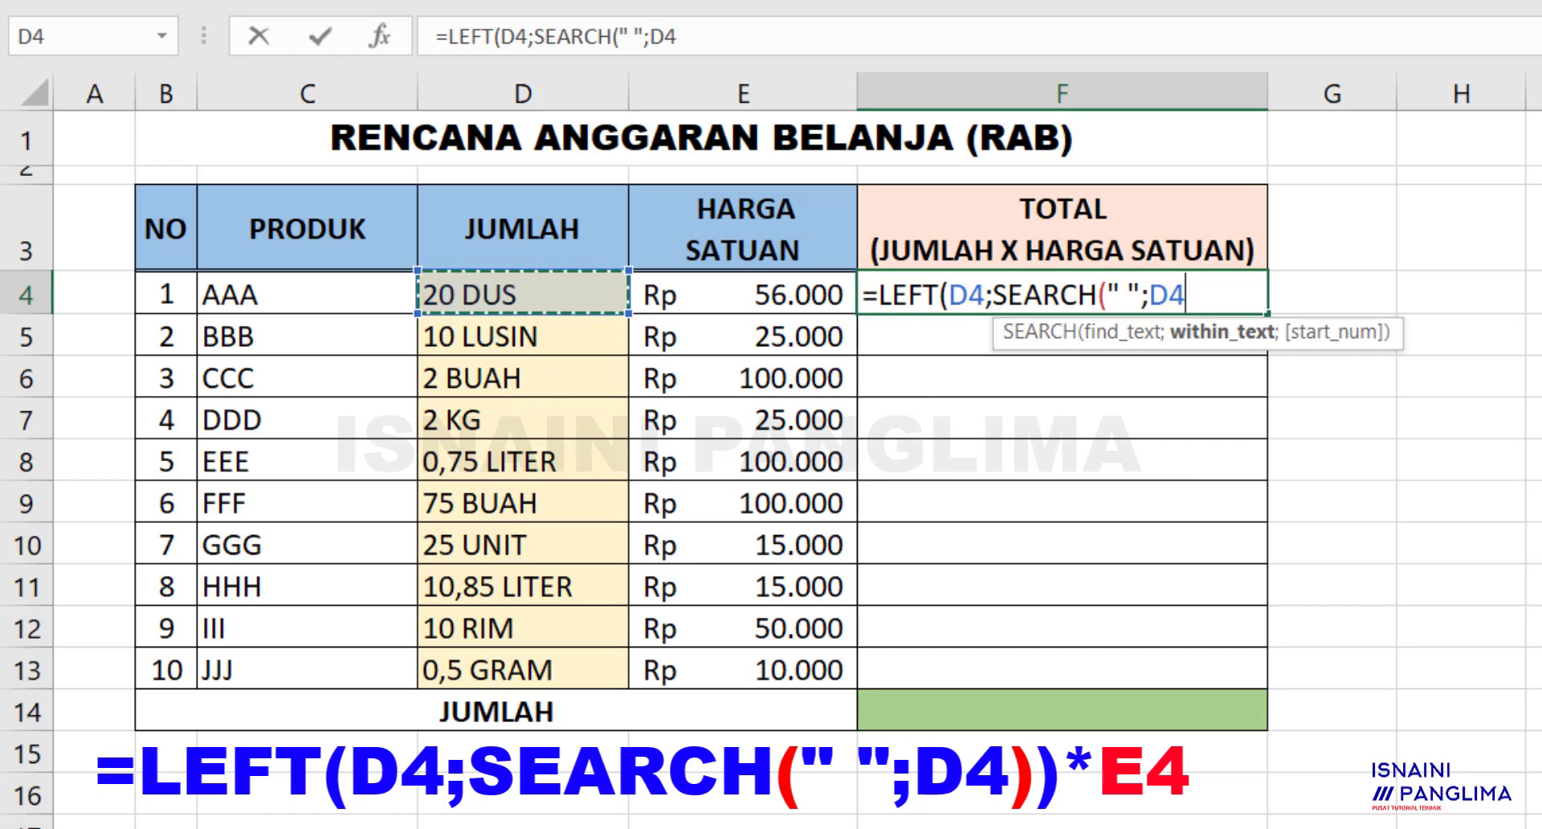
text()))
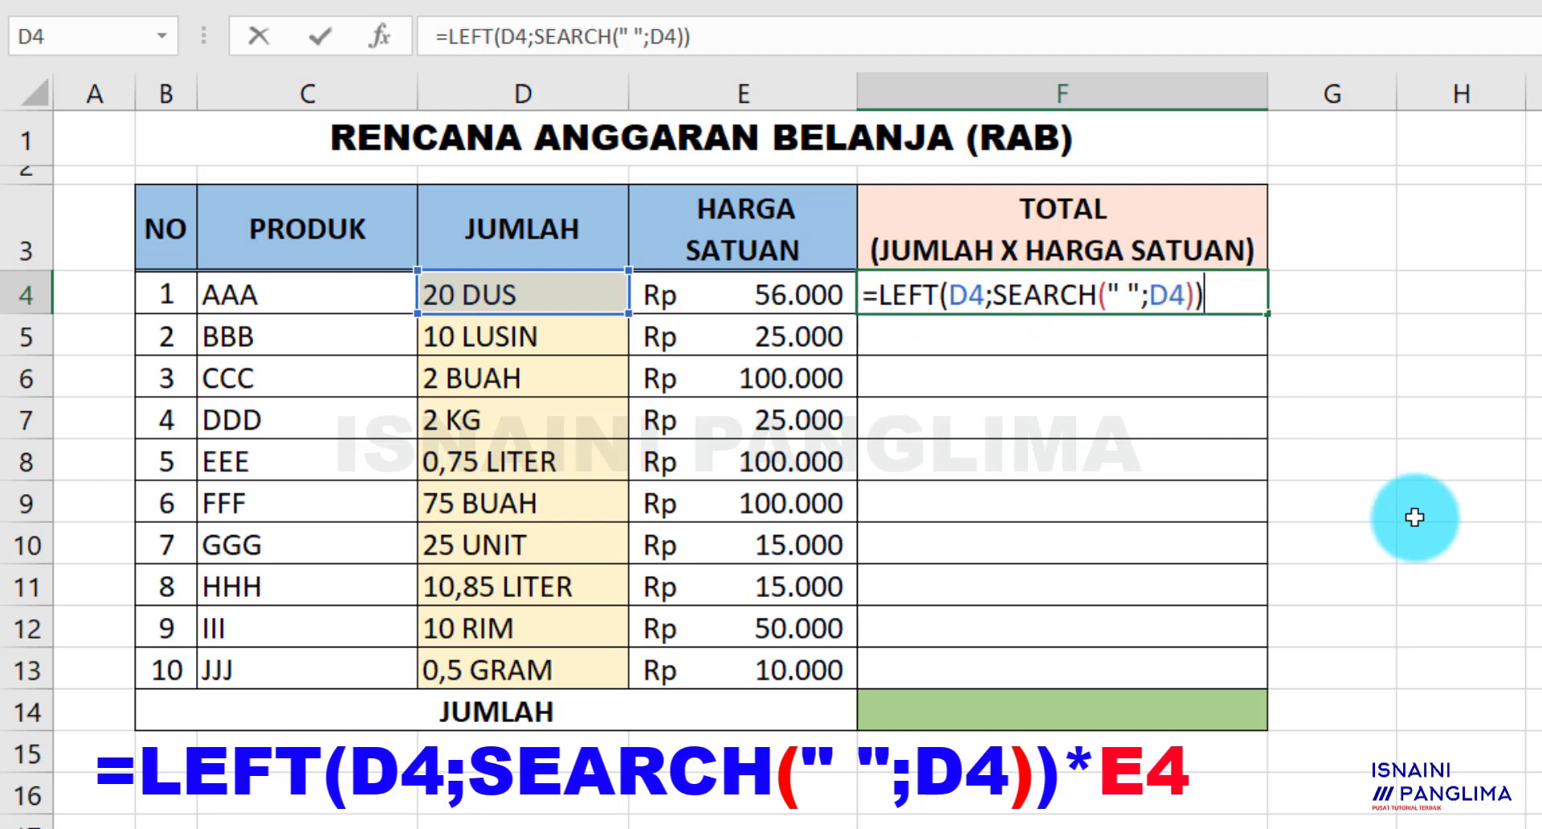
key(Return)
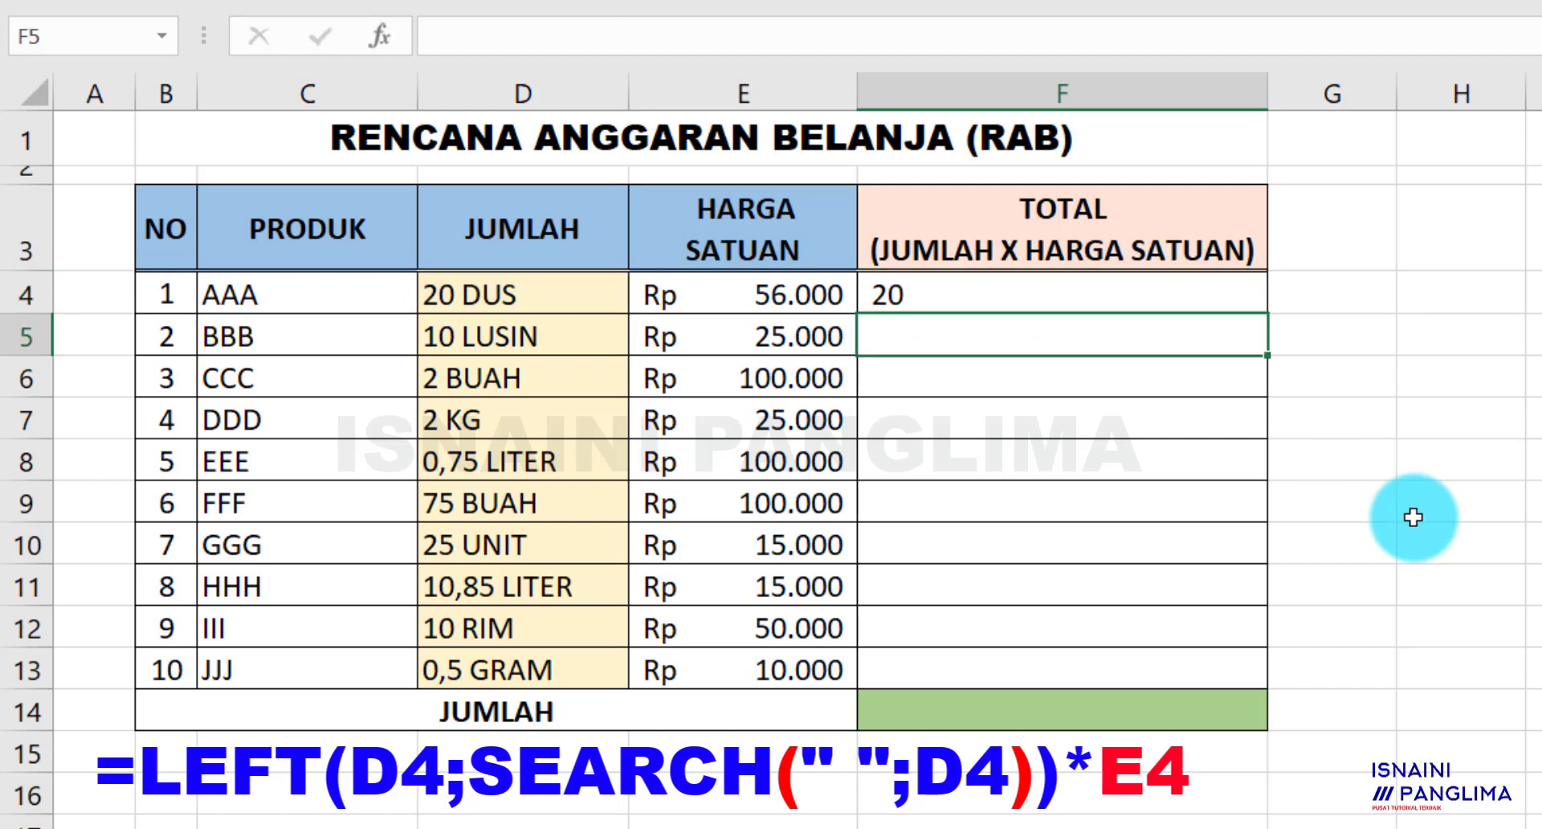
Fill the LEFT/SEARCH formula from F4 down to F13 to extract each row's quantity
click(887, 296)
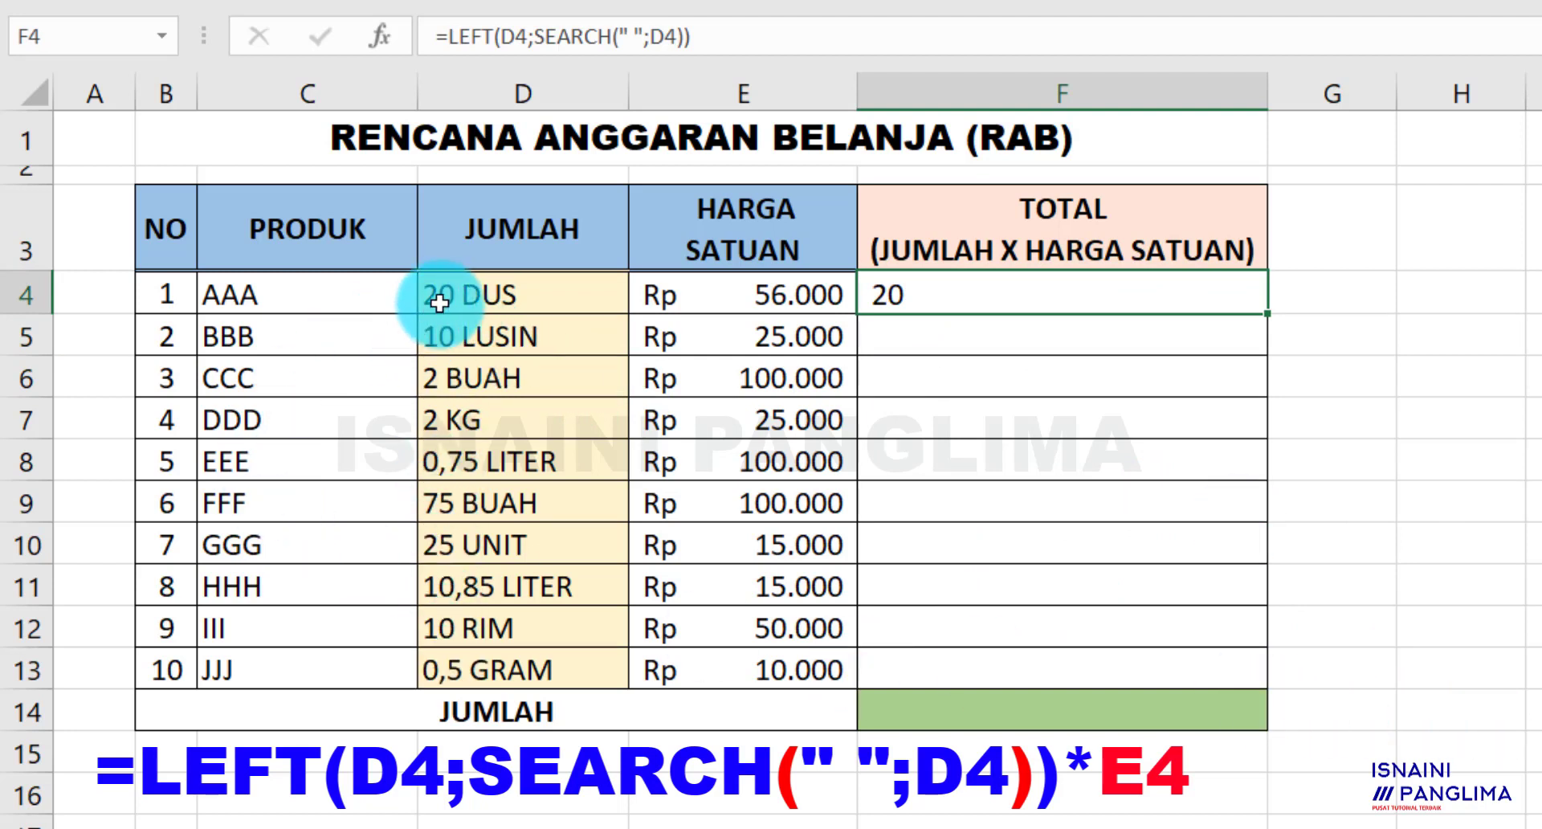
drag(1267, 313, 1255, 674)
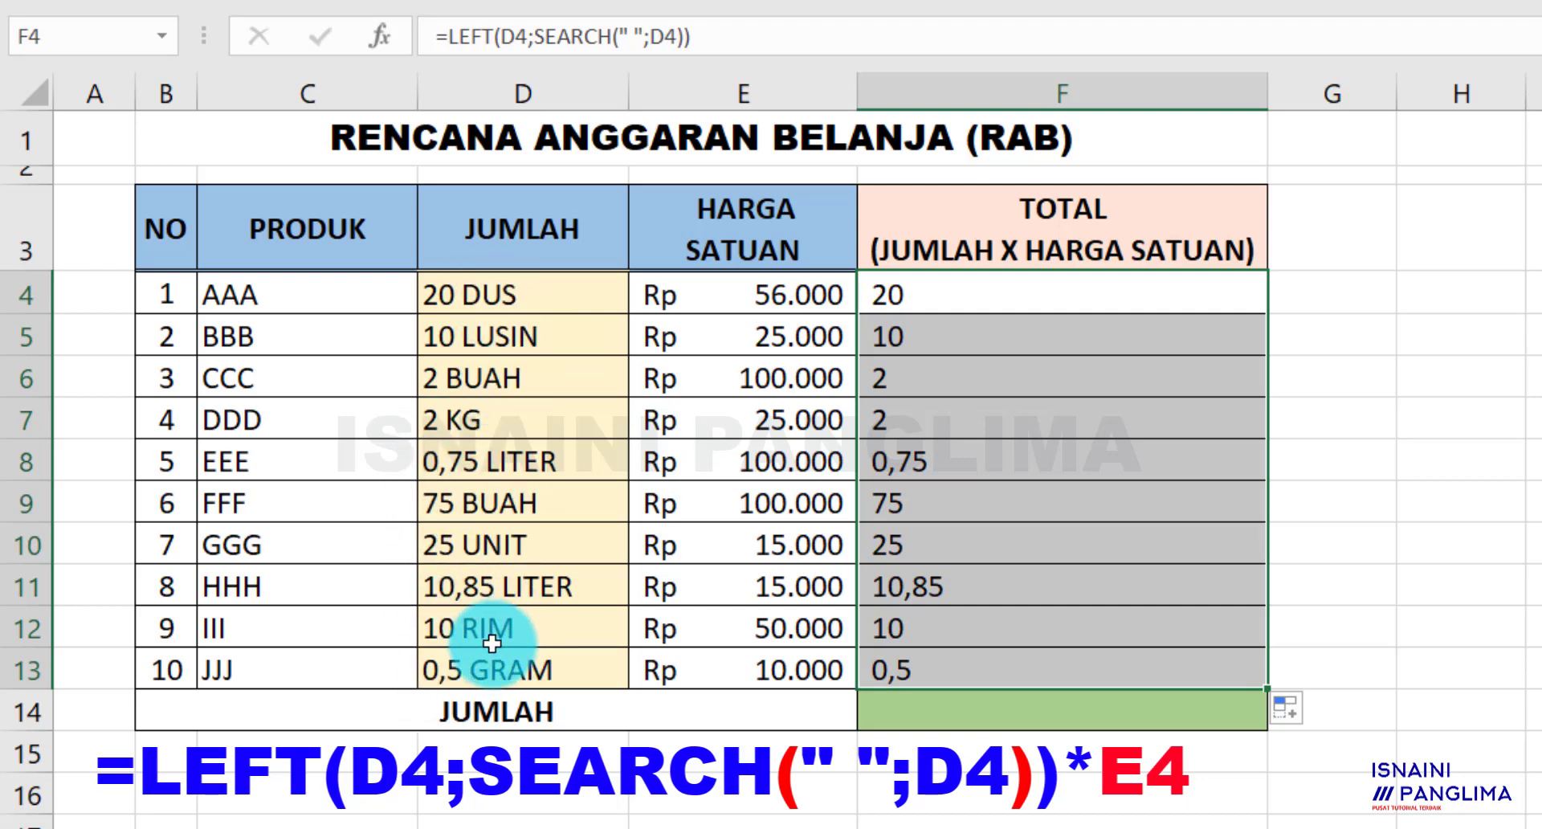
click(970, 298)
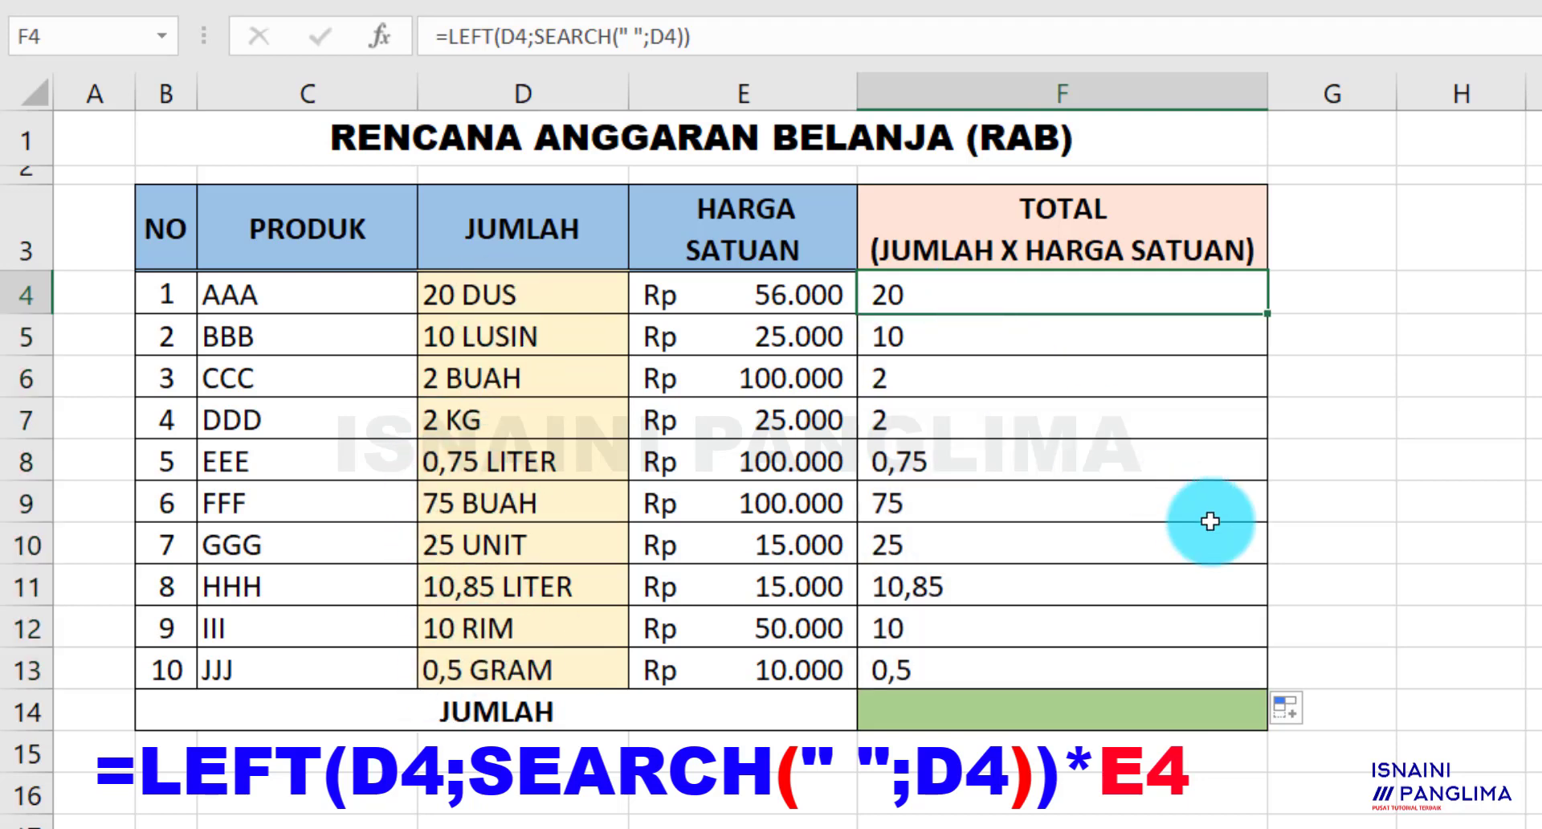
Extend F4's formula to multiply by the unit price in E4, giving 1.120.000
key(F2)
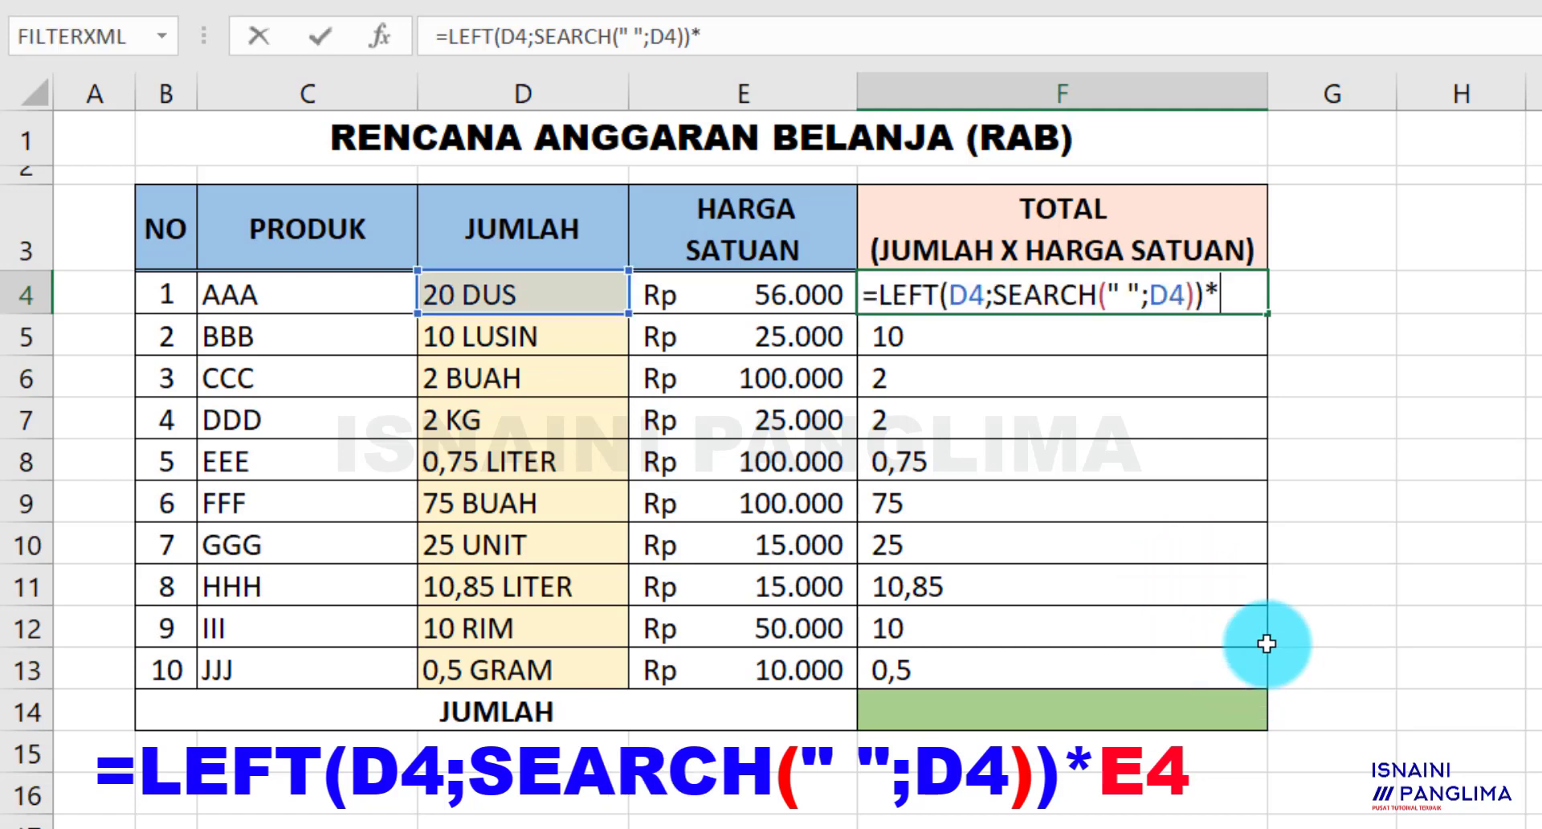
click(796, 291)
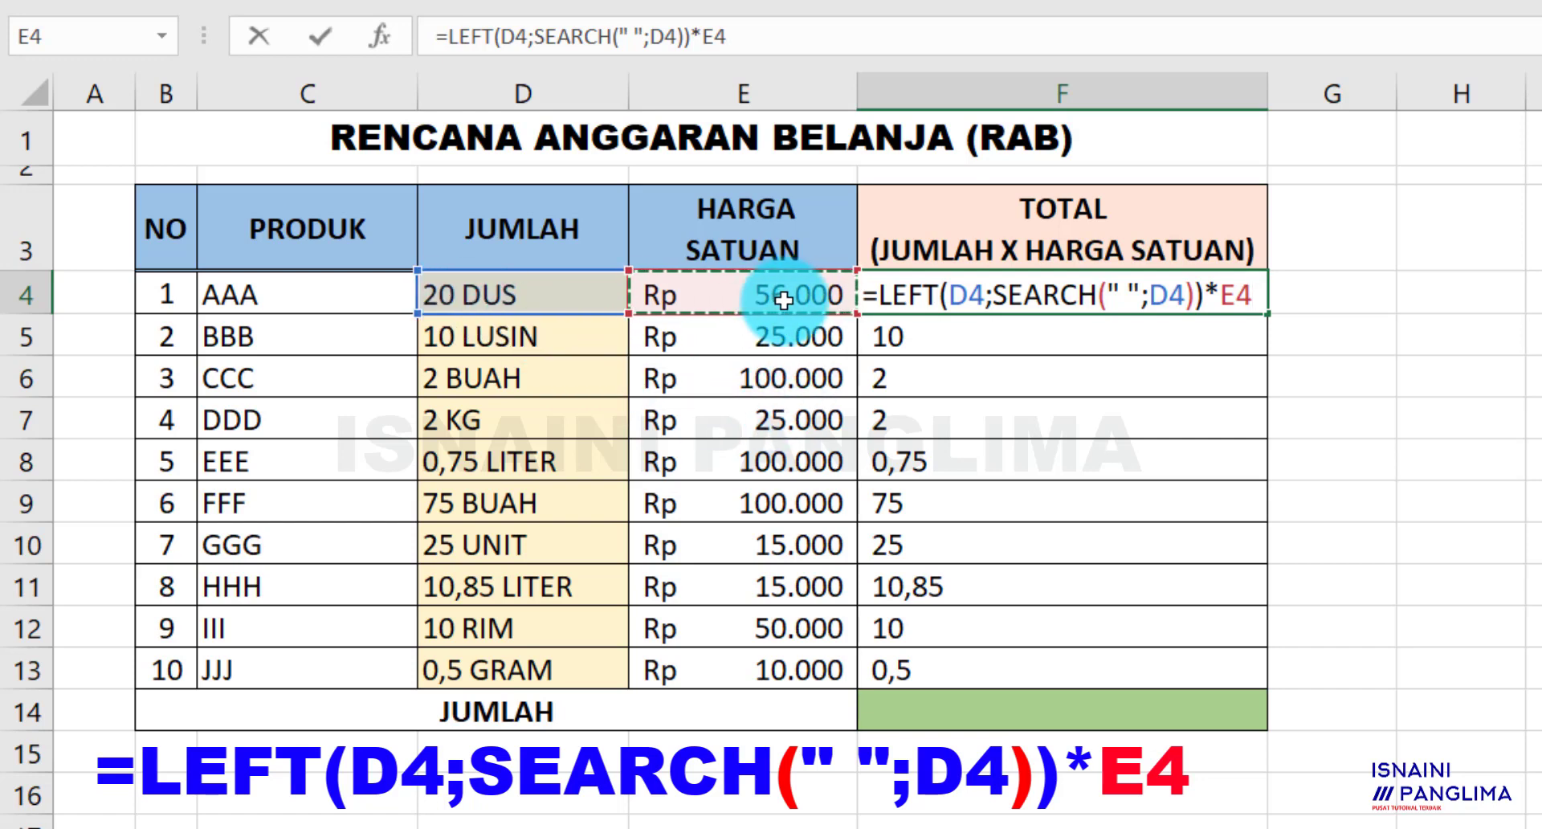
key(Return)
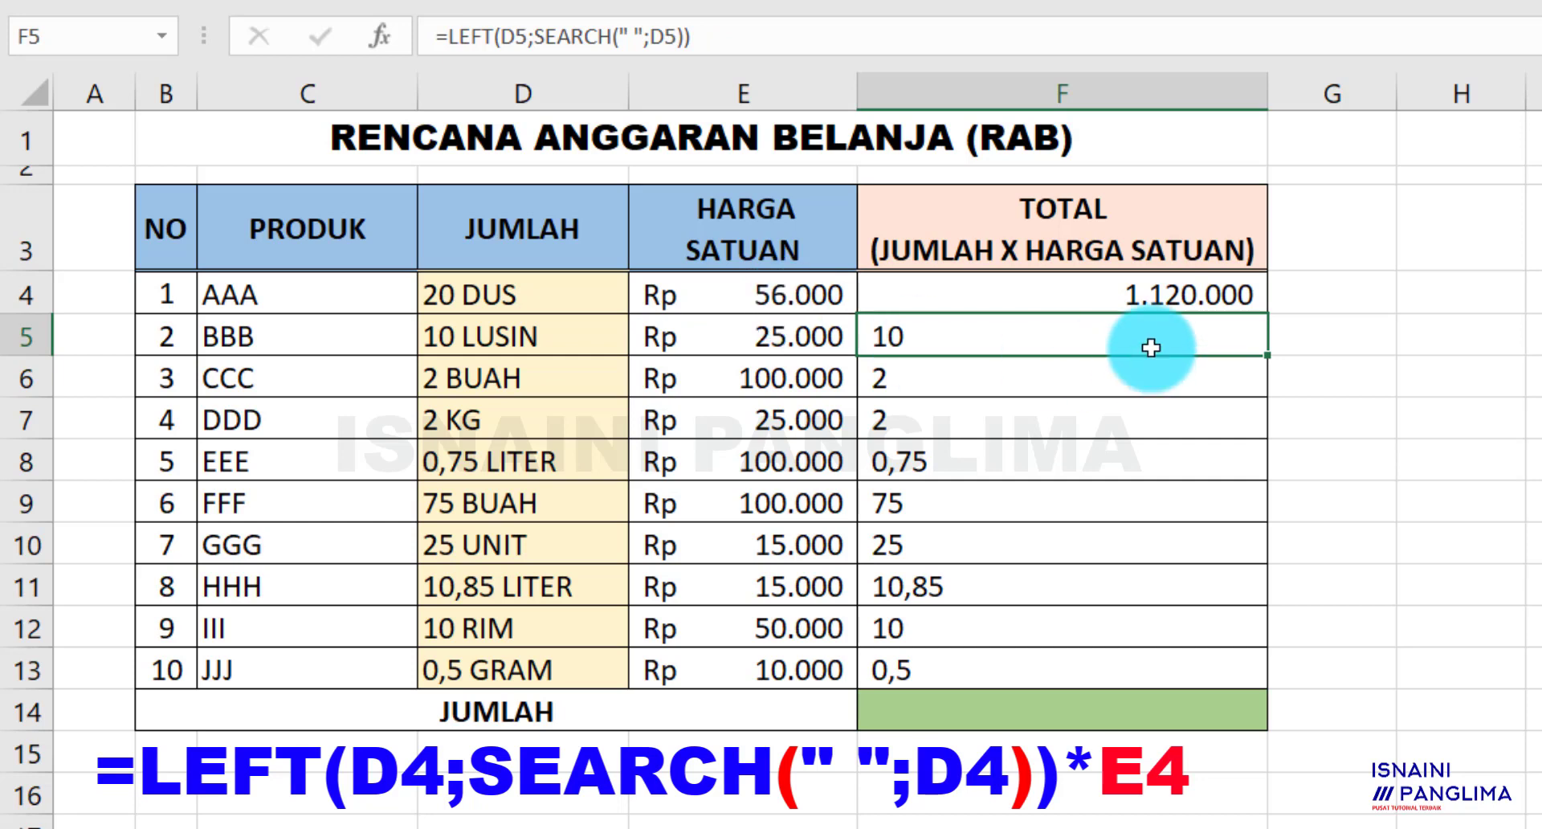
Fill the total formula down through F13, with totals ending at 5.000
click(1157, 298)
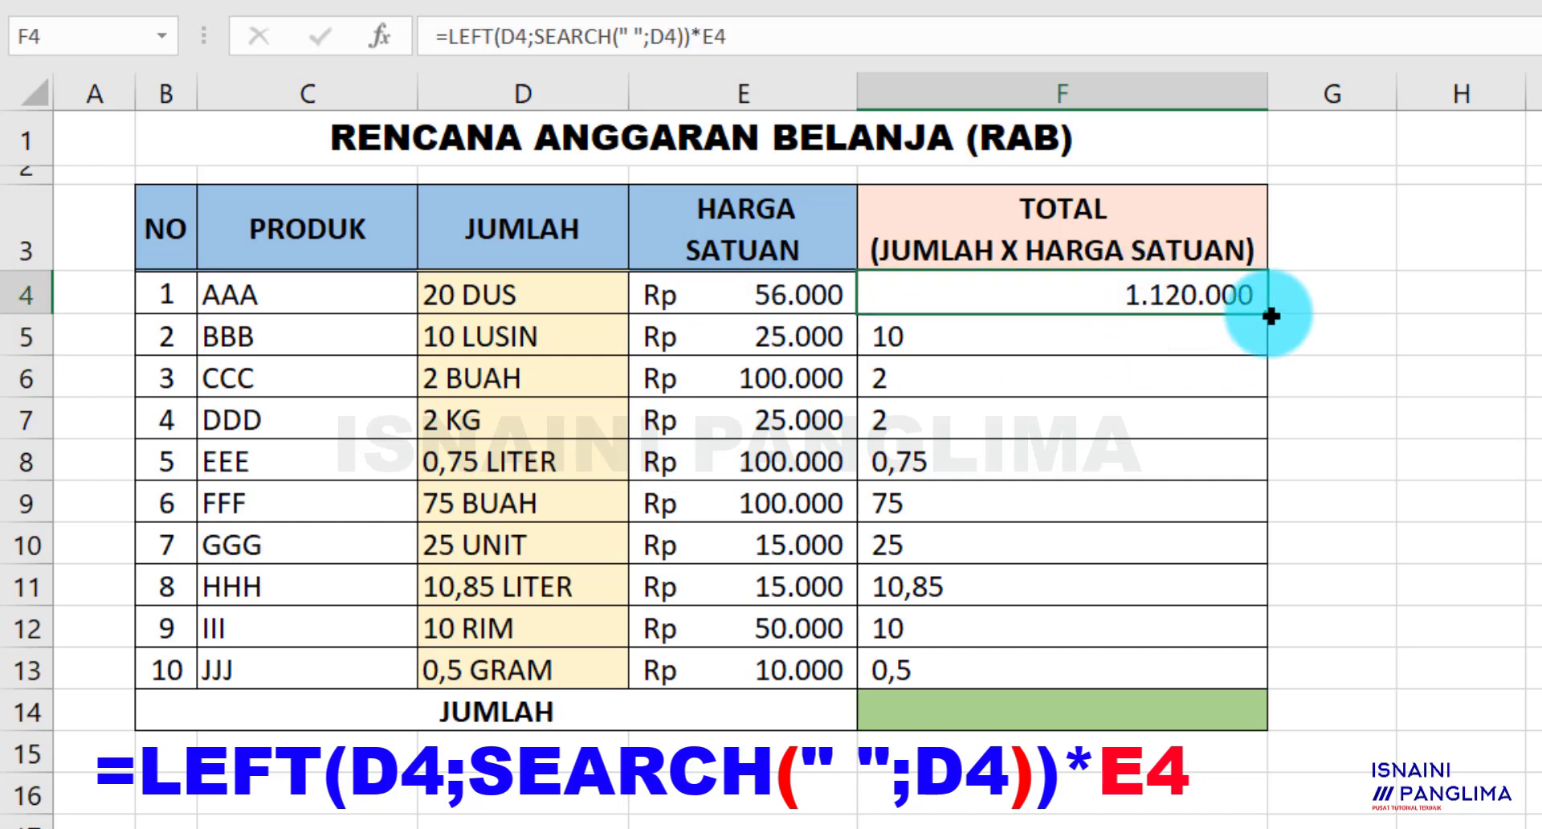
double_click(1268, 319)
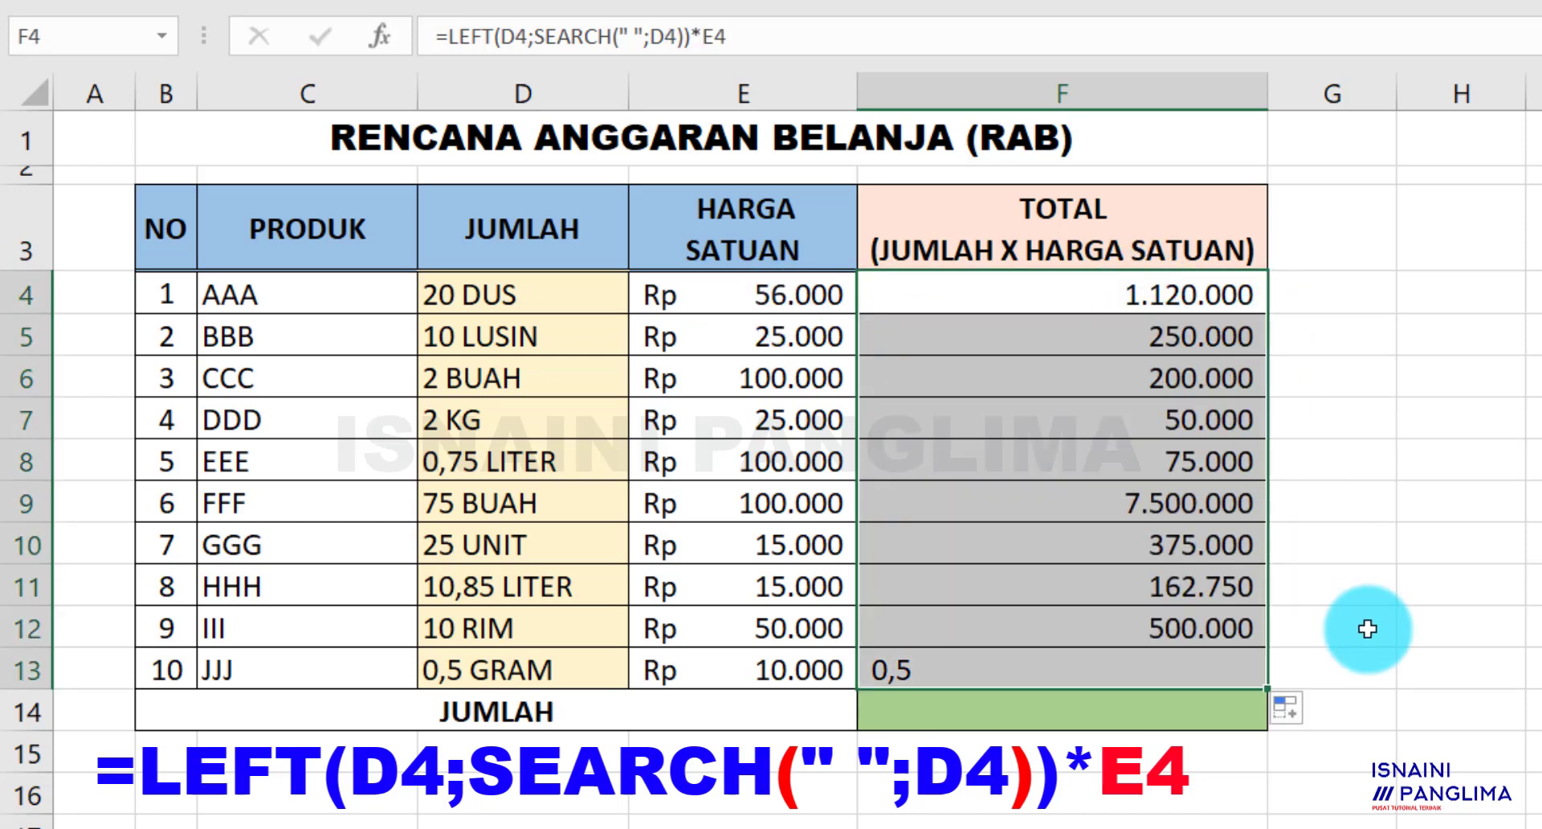
click(1495, 595)
click(1170, 302)
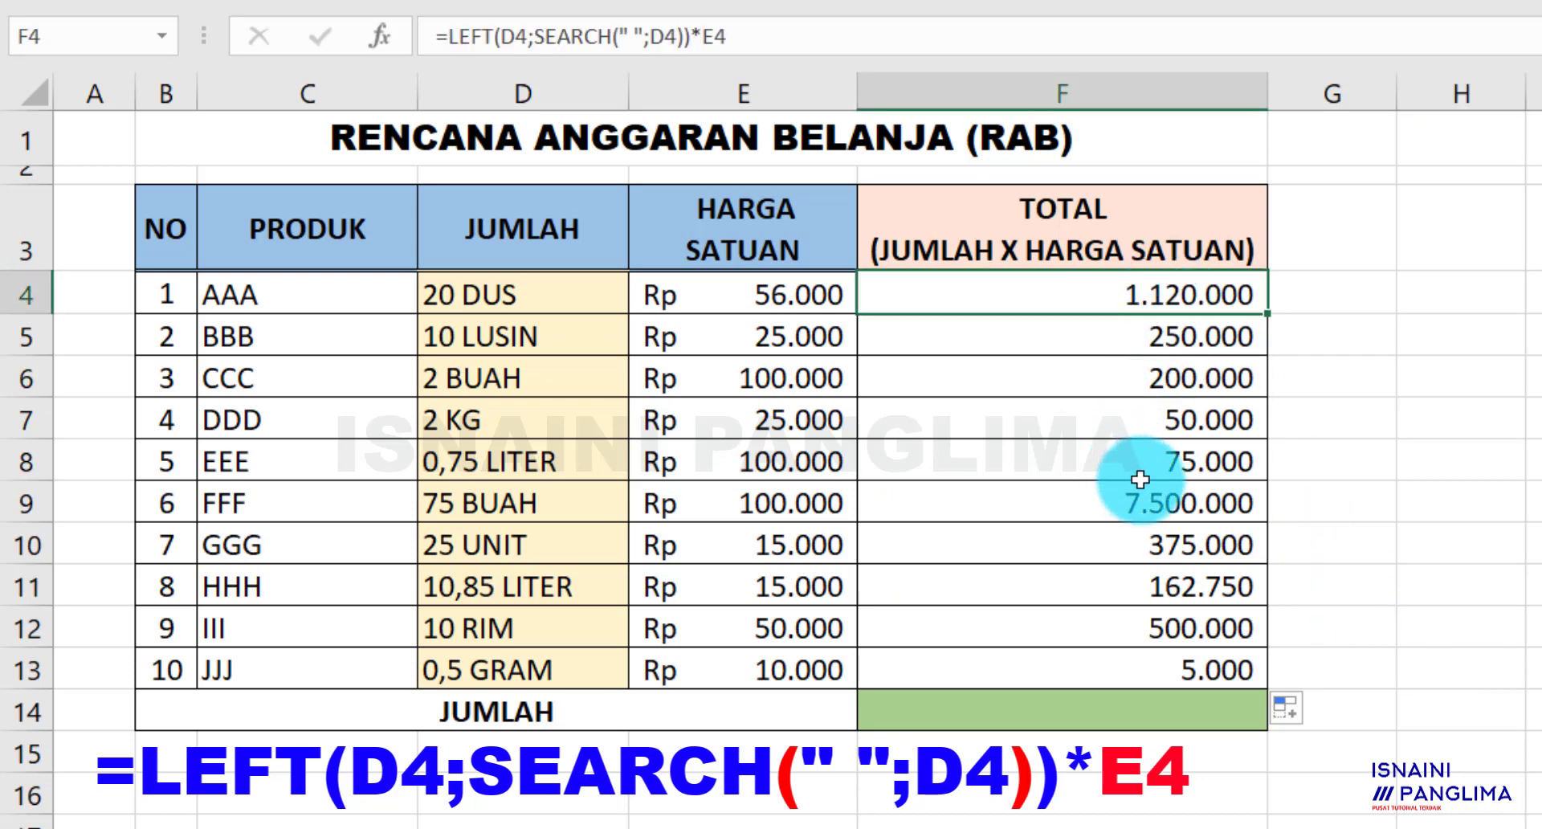
key(F2)
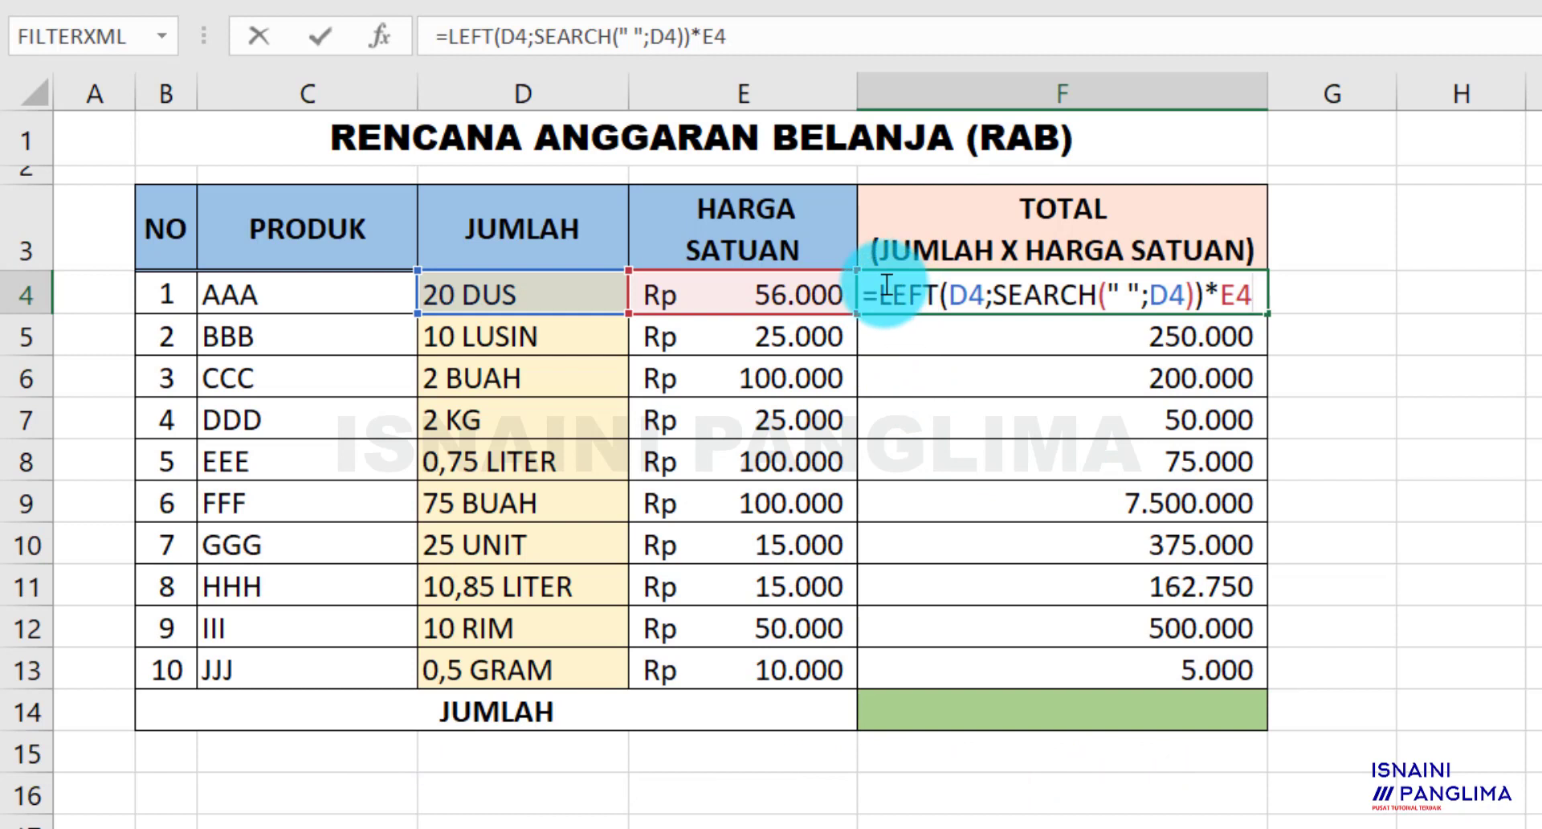
double_click(959, 294)
click(472, 287)
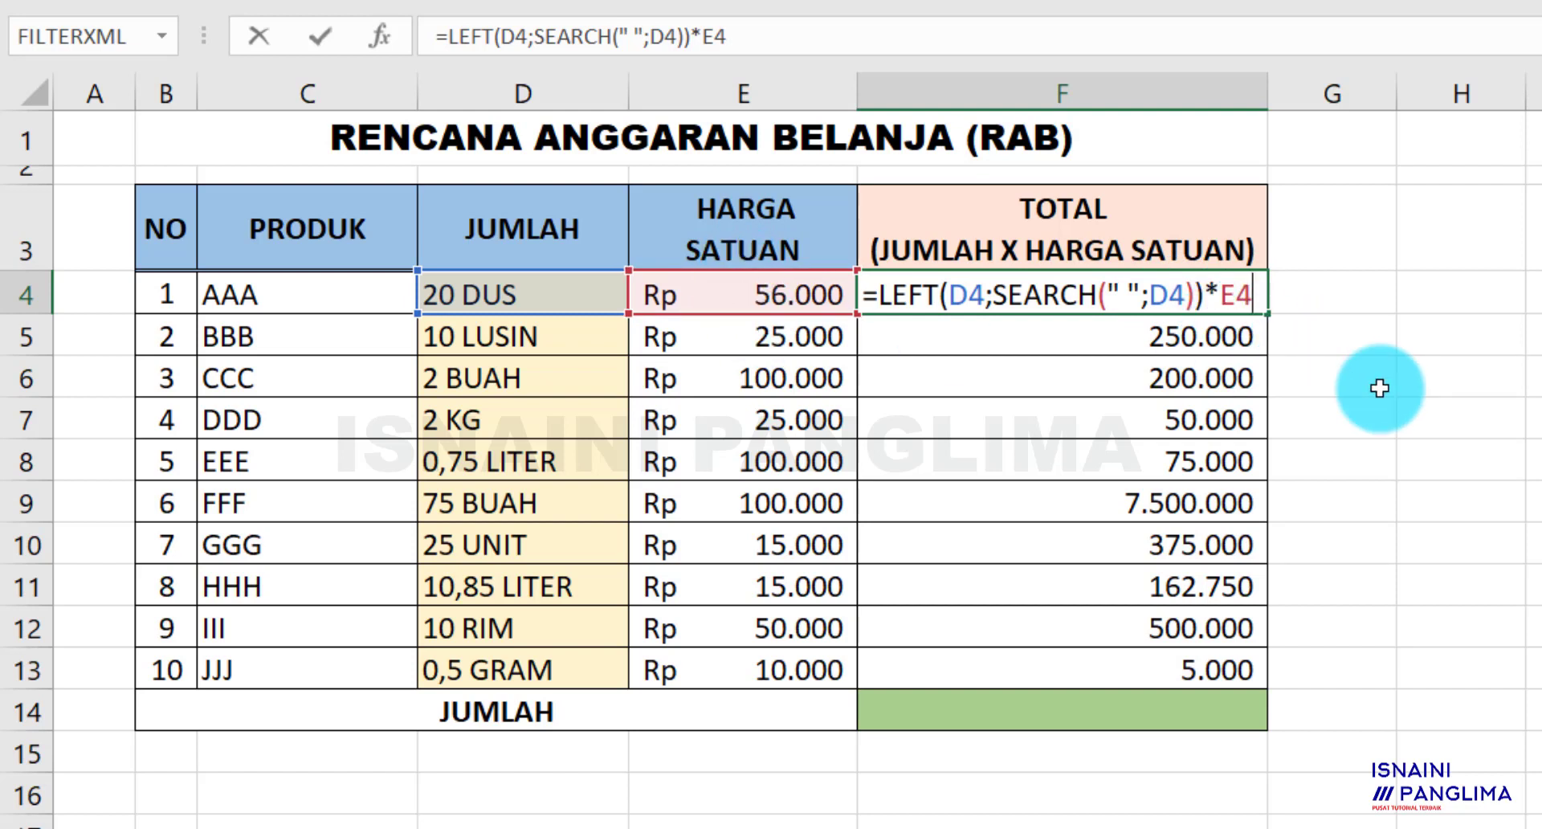
key(Return)
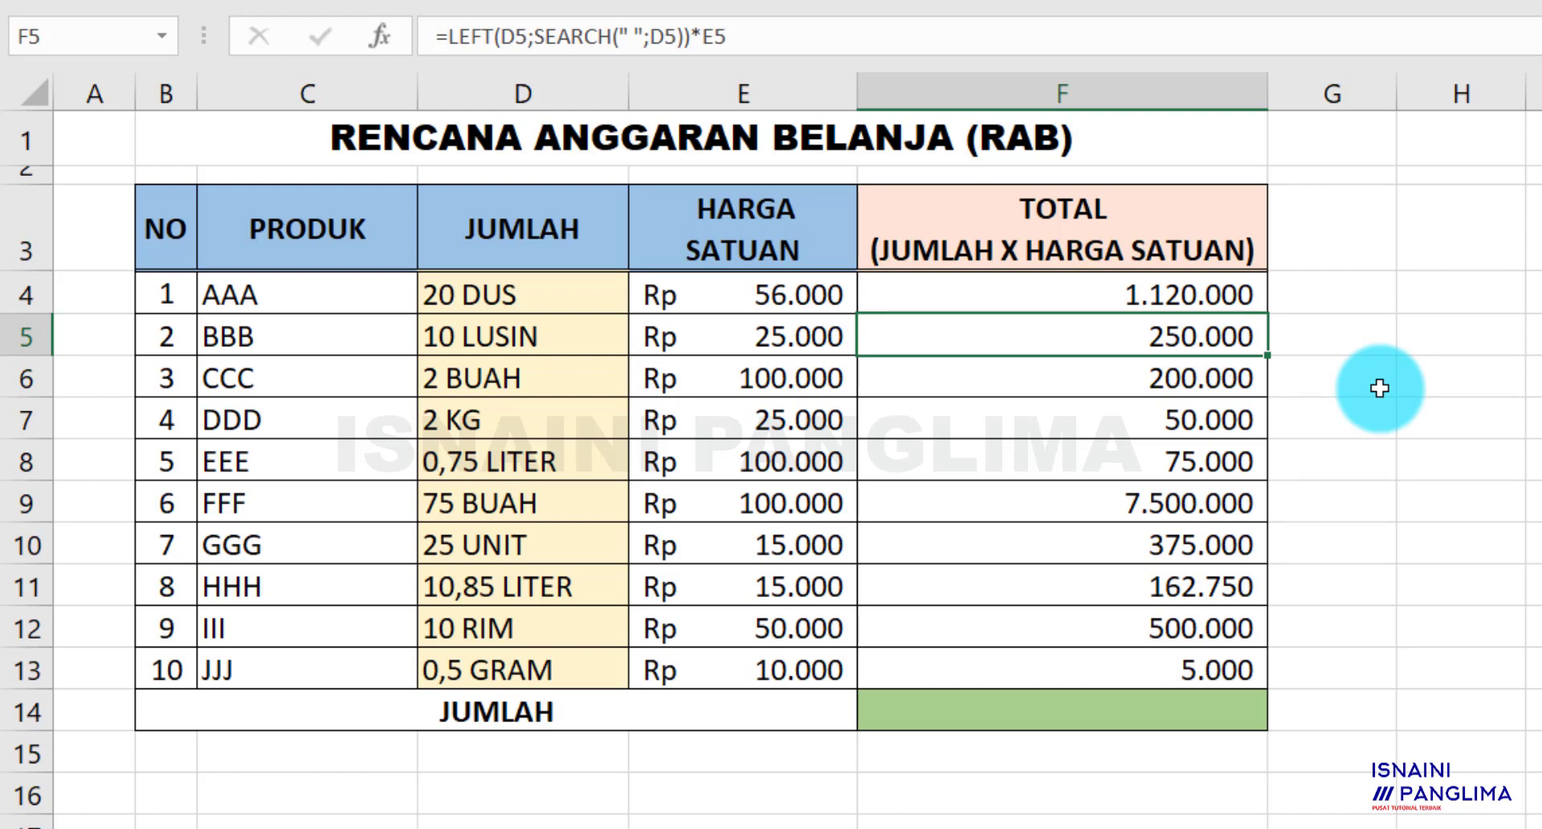
click(1214, 292)
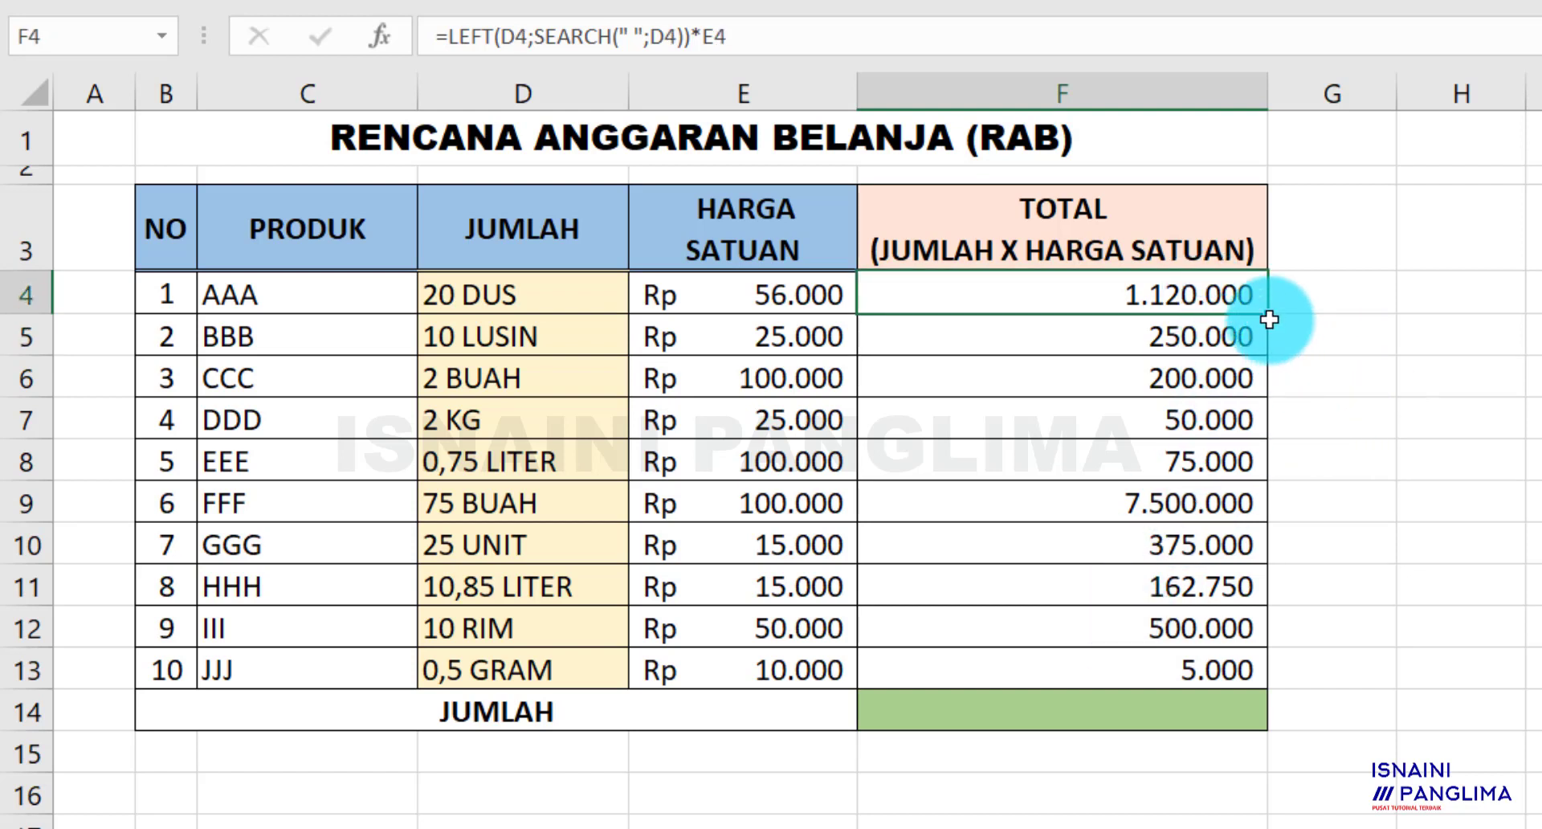
Copy the total formula down to F13 and format the TOTAL column as Accounting rupiah
drag(1269, 319, 1233, 674)
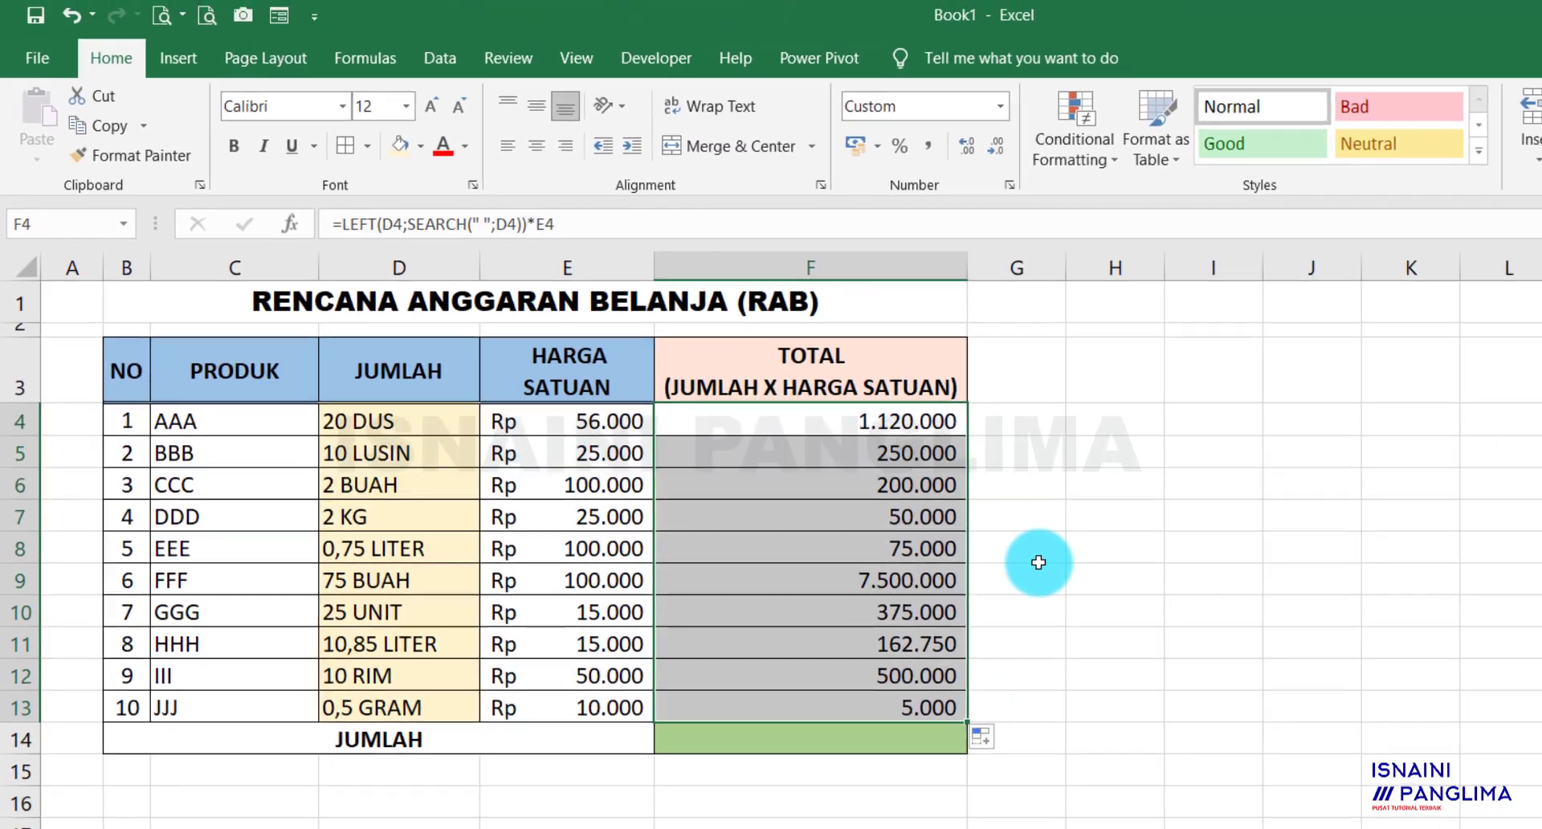
click(1000, 109)
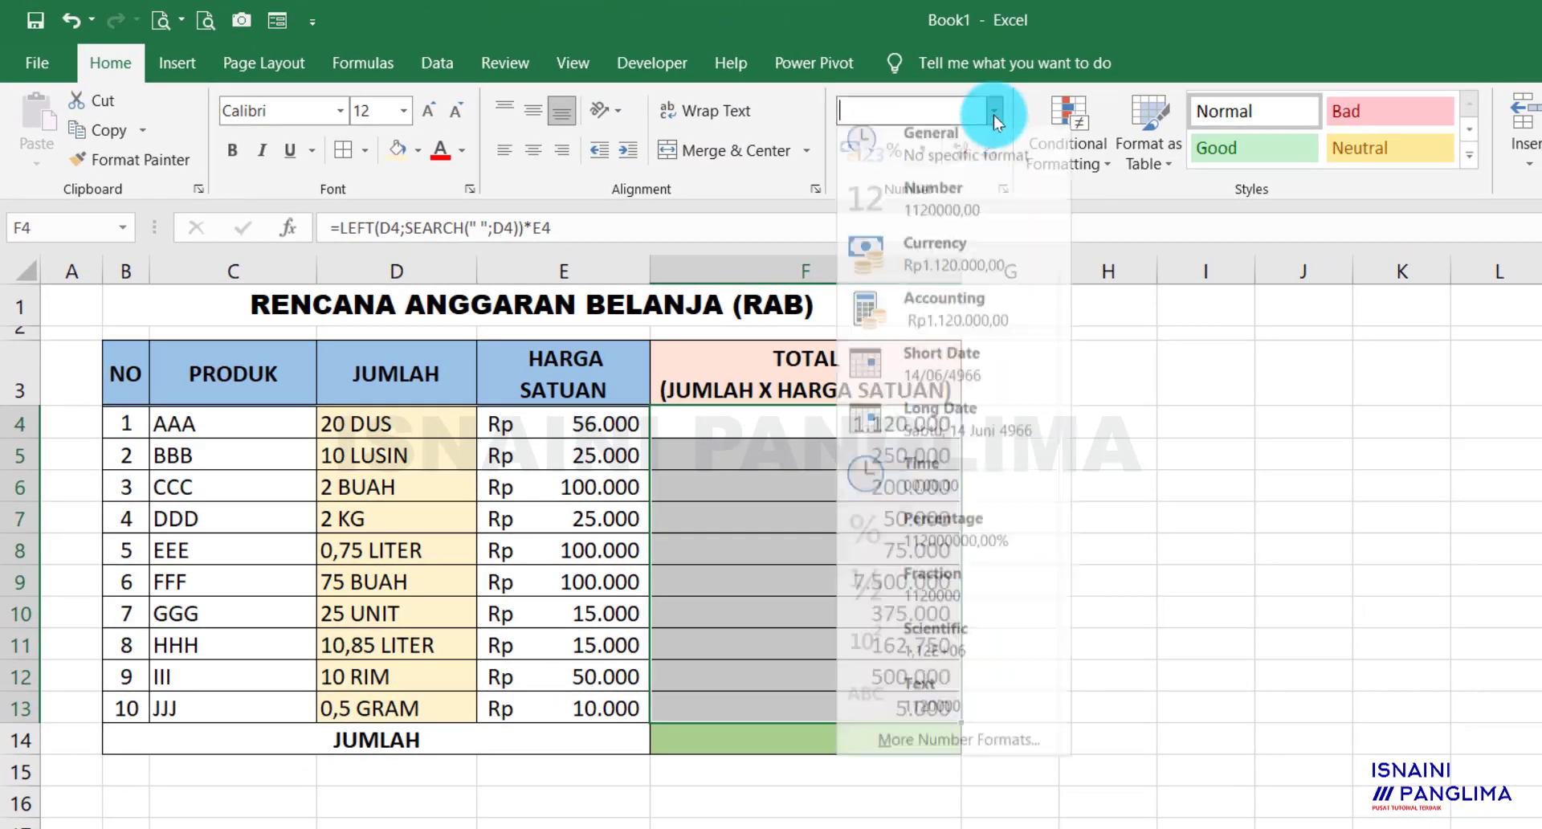
click(984, 322)
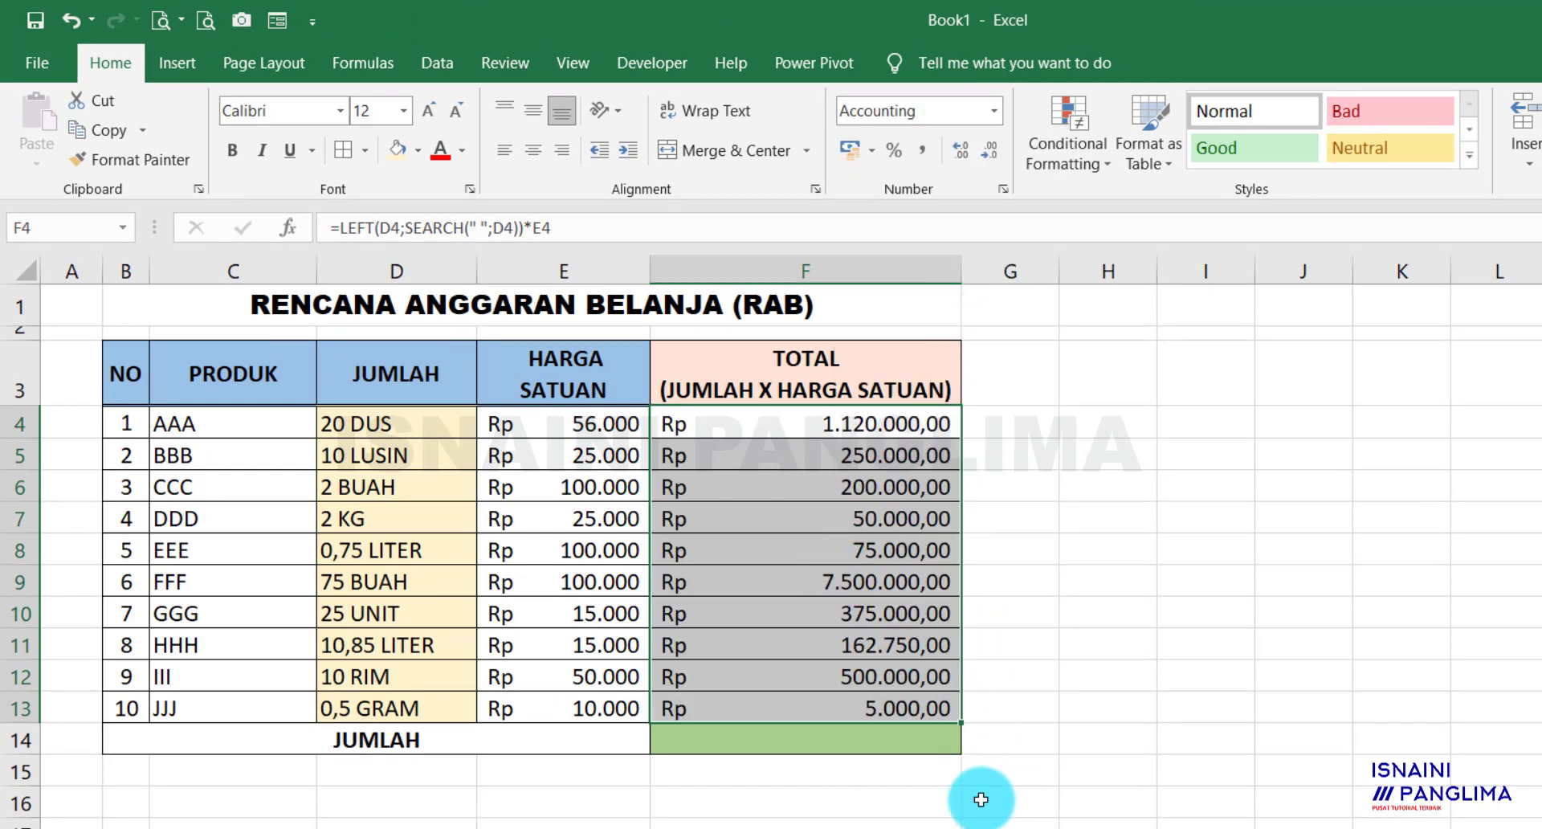
Sum F4:F13 into F14 with AutoSum, formatted as Currency to show Rp 10.237.750,00
click(877, 739)
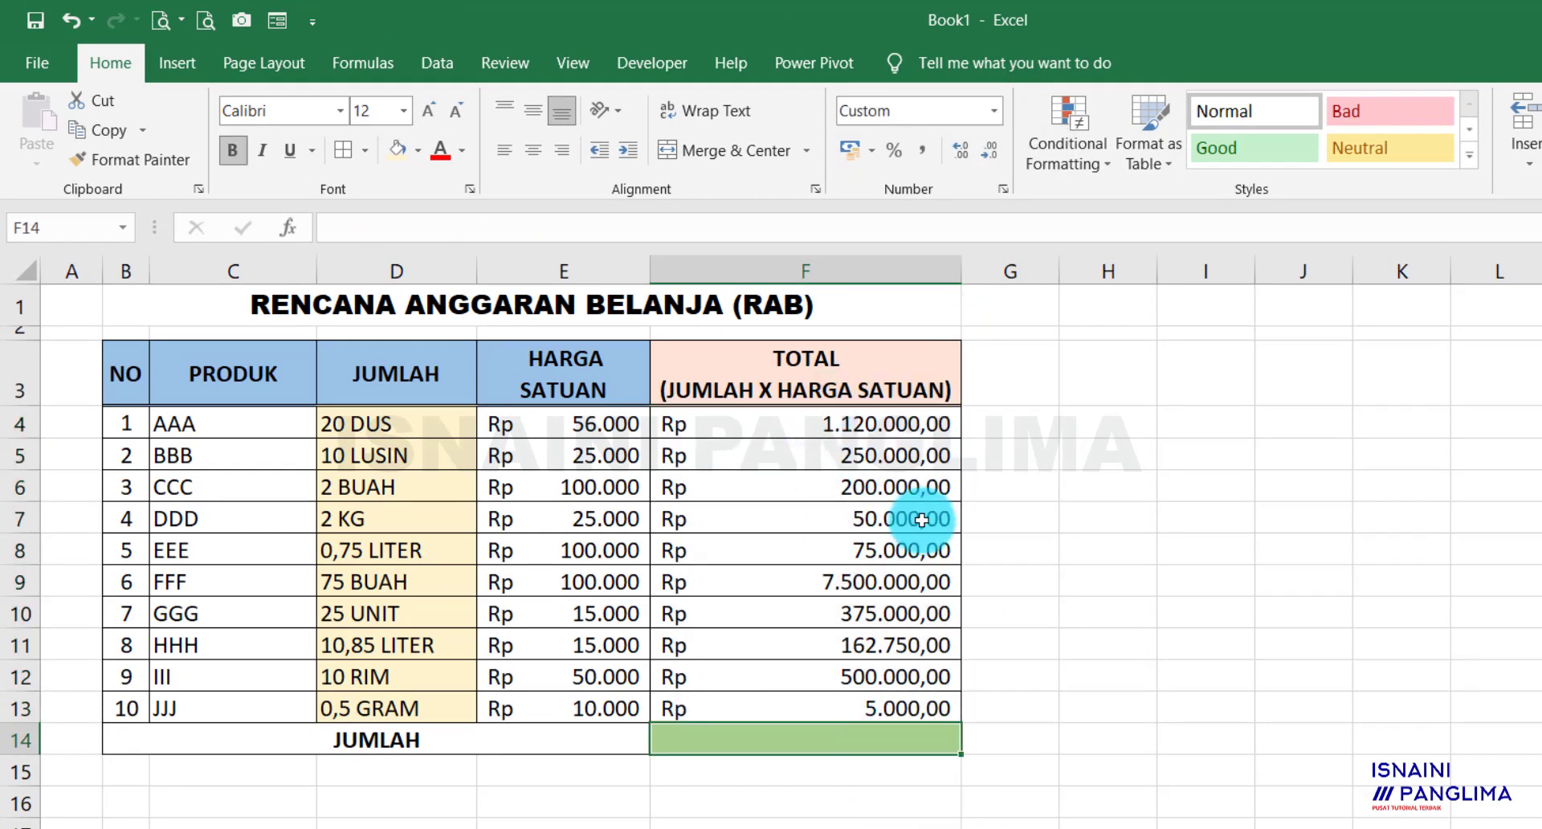
key(alt+equal)
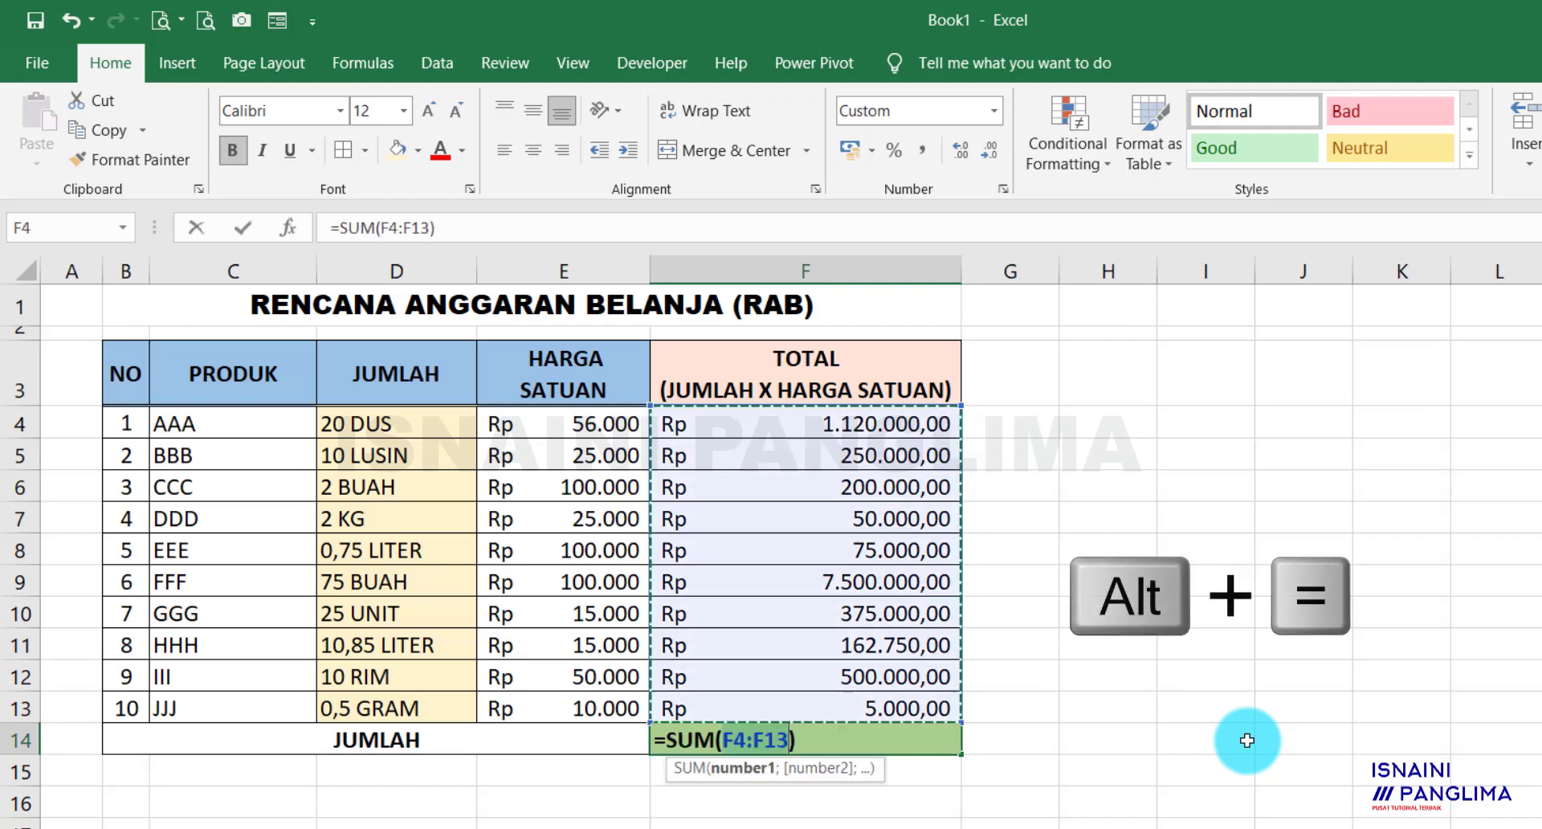
key(Return)
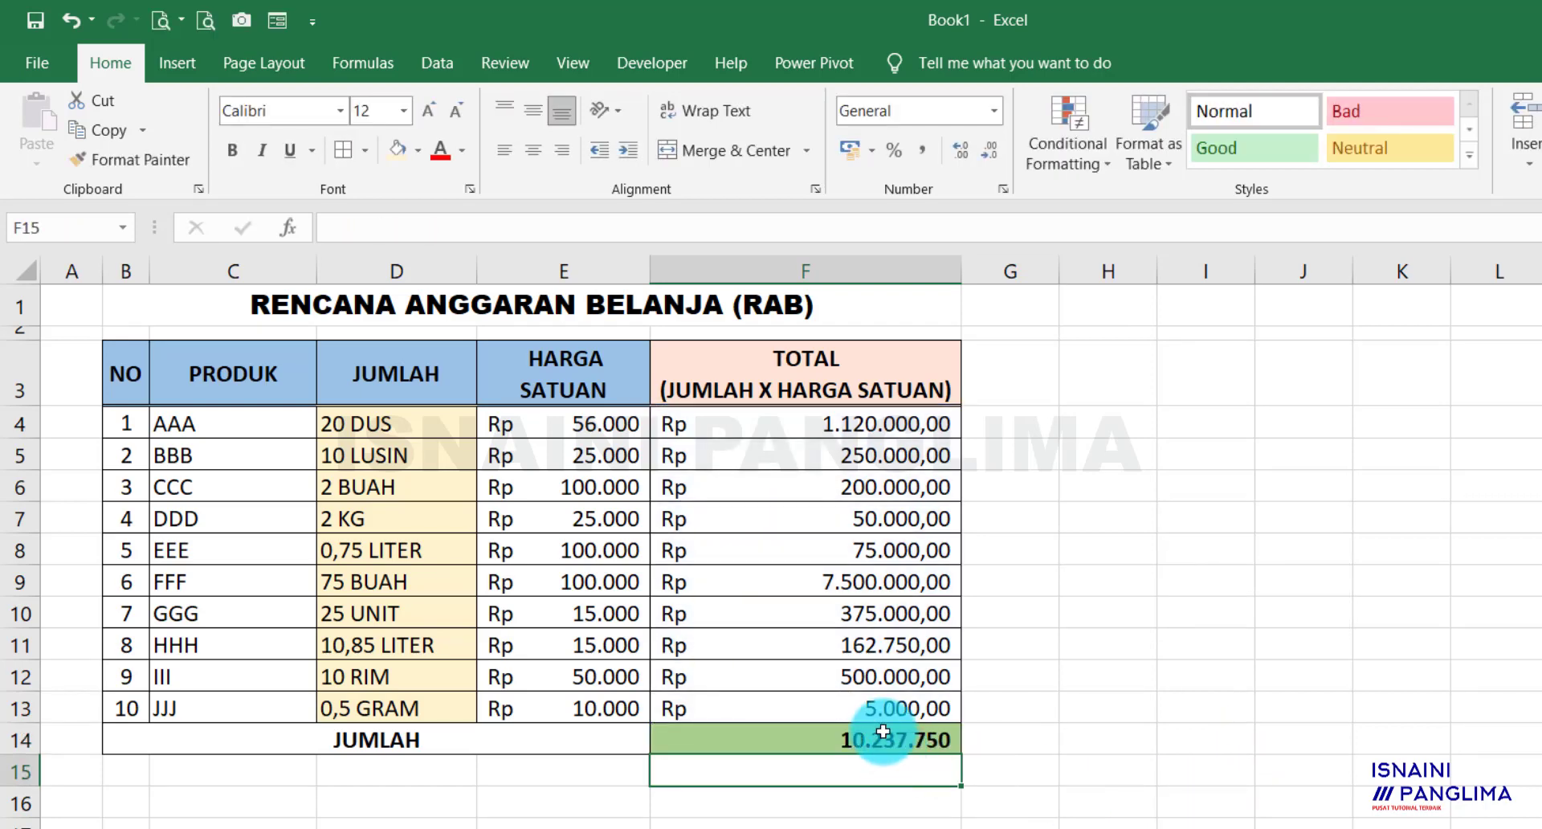
click(886, 740)
click(994, 112)
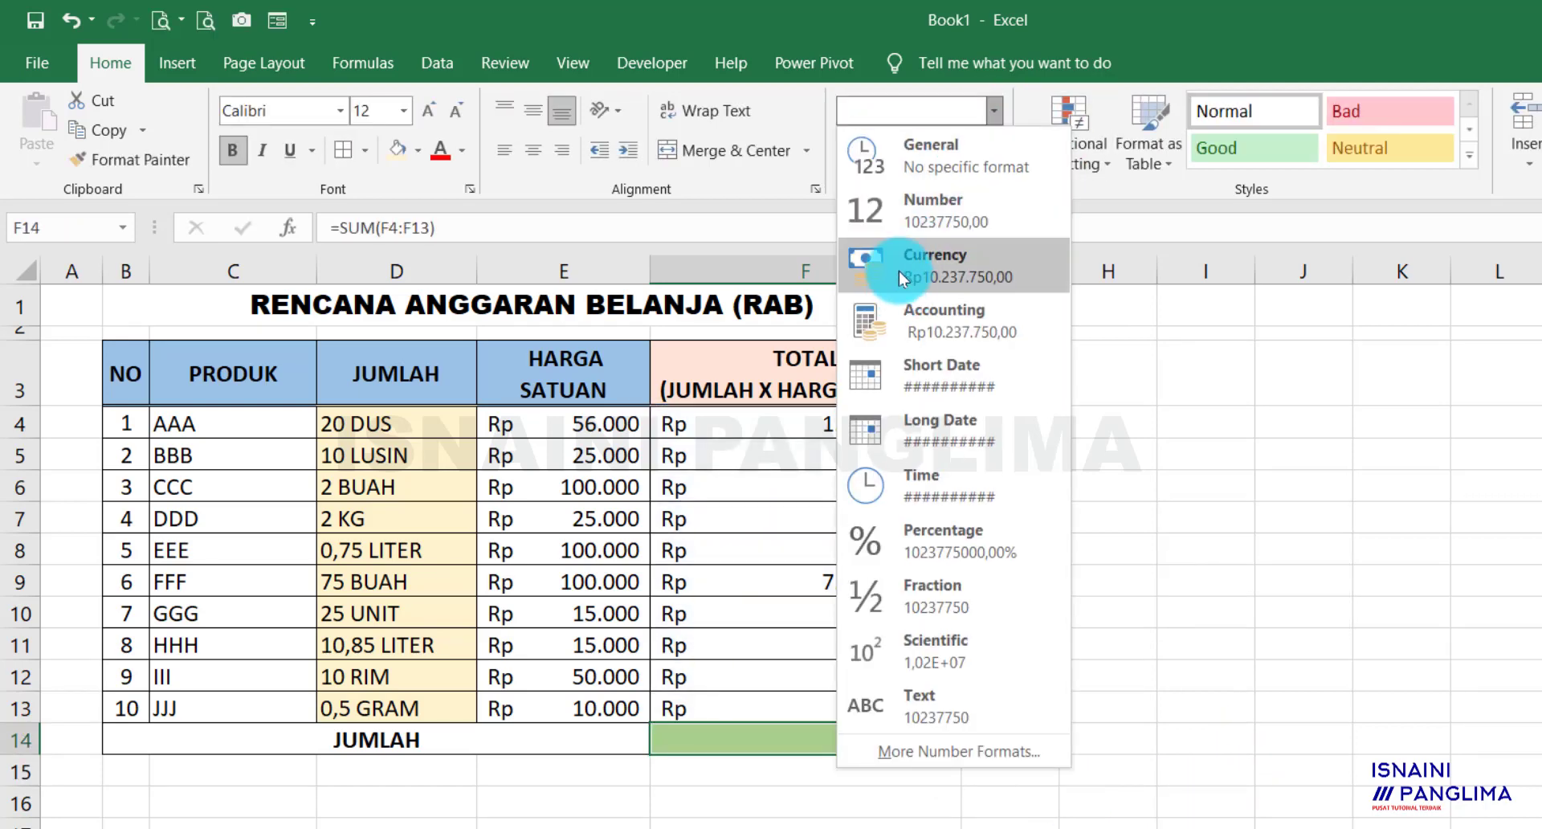
click(934, 331)
click(1164, 547)
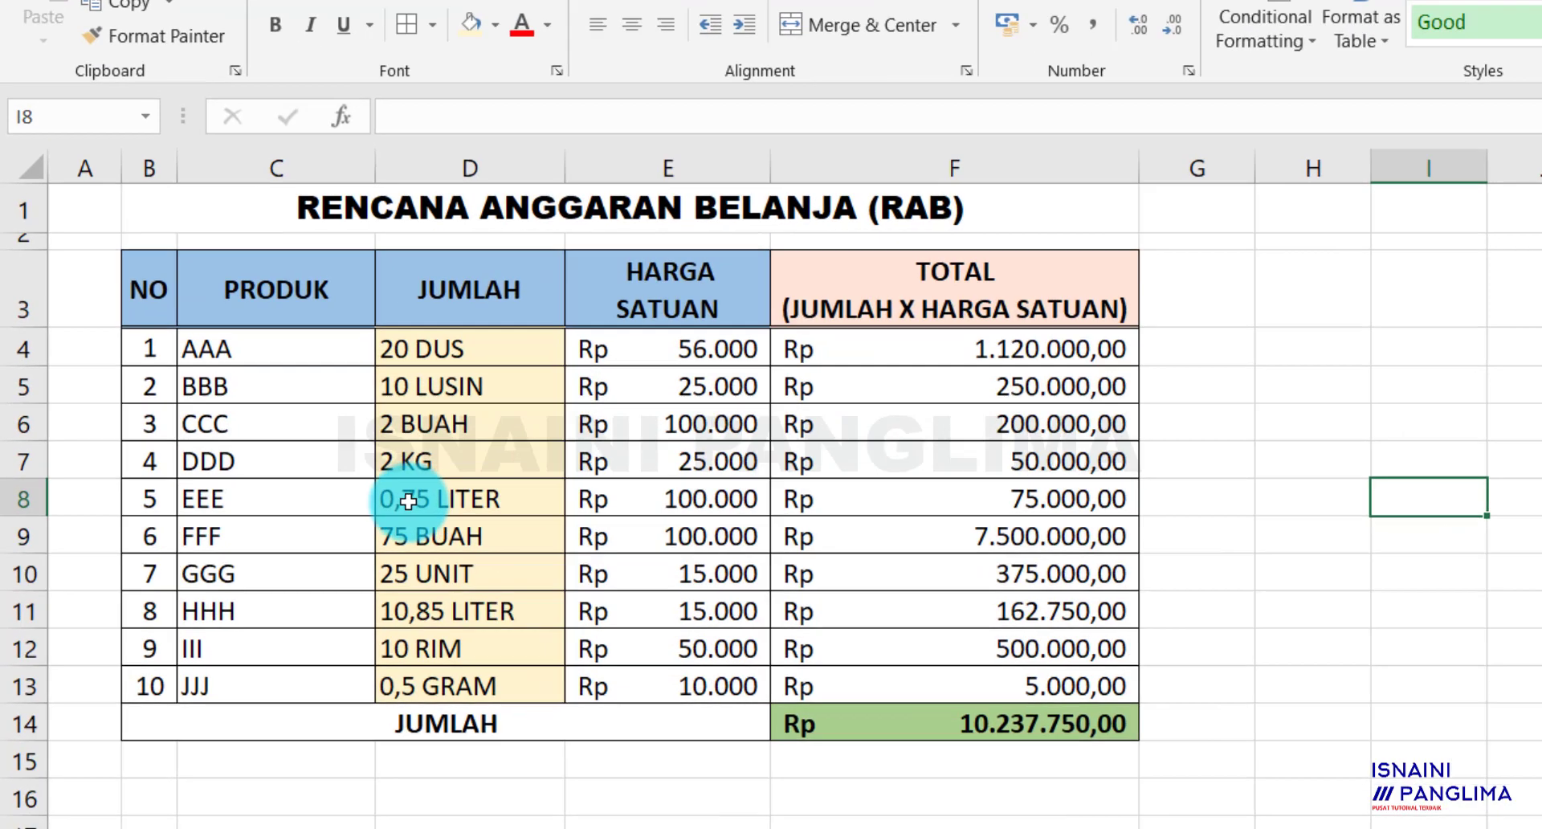
Enter 2000 in H8 and apply Comma Style so it displays 2.000,00
click(334, 549)
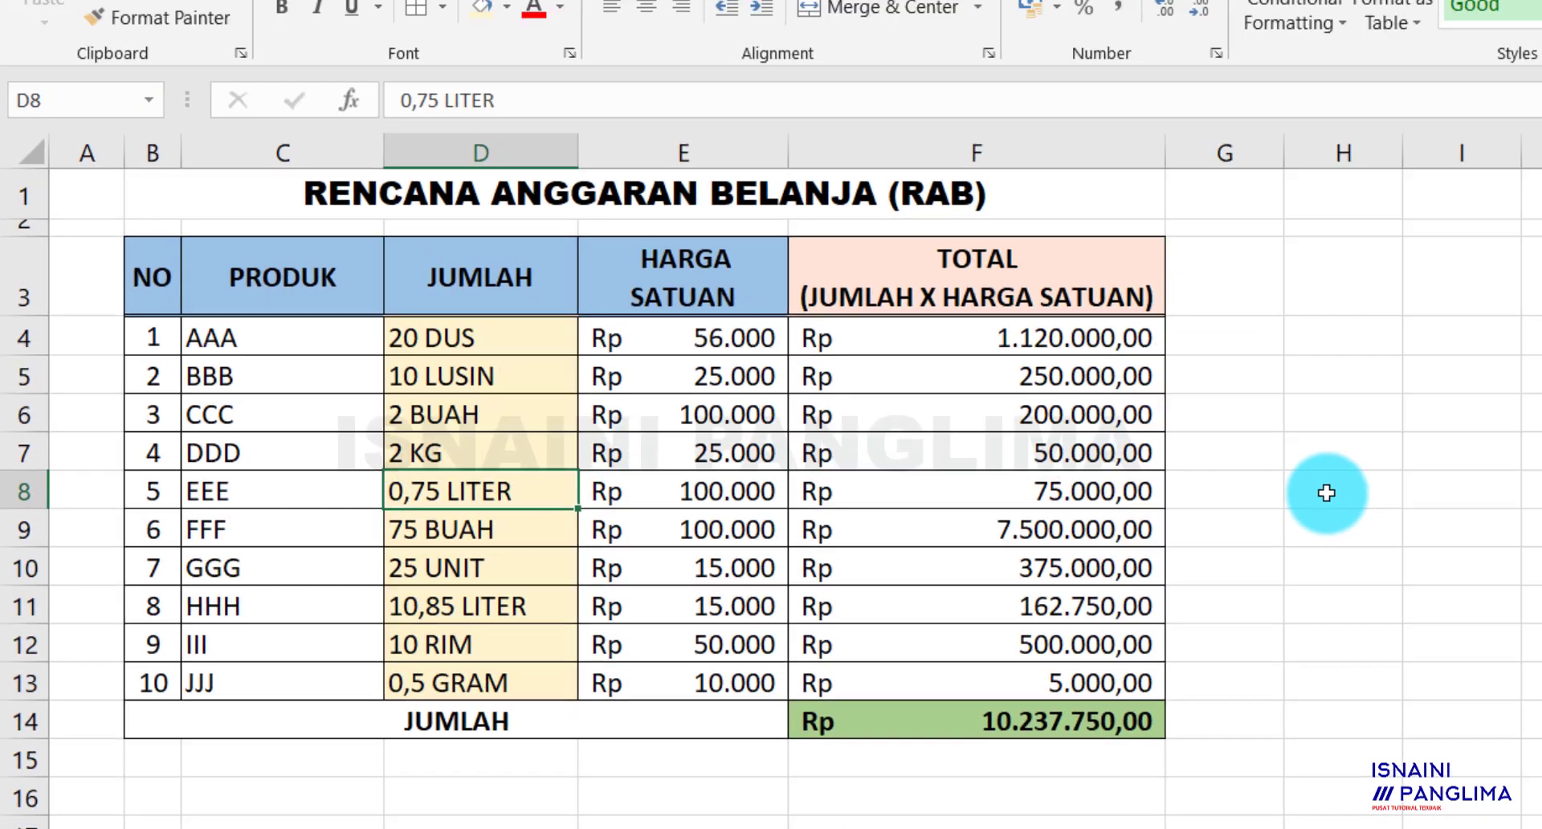
key(Right)
key(Right)
key(Right)
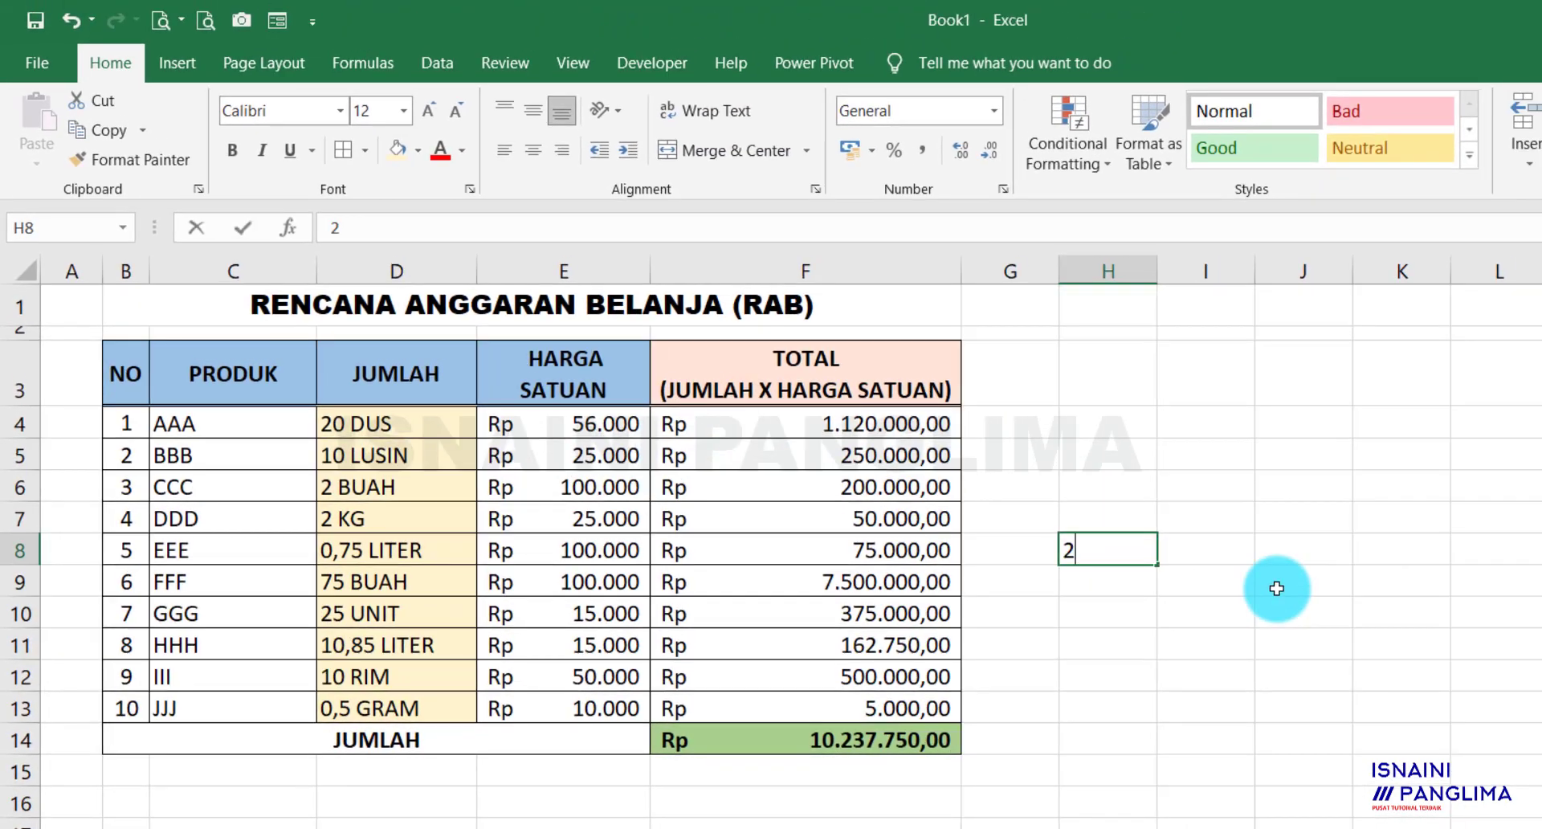
text(000)
key(Return)
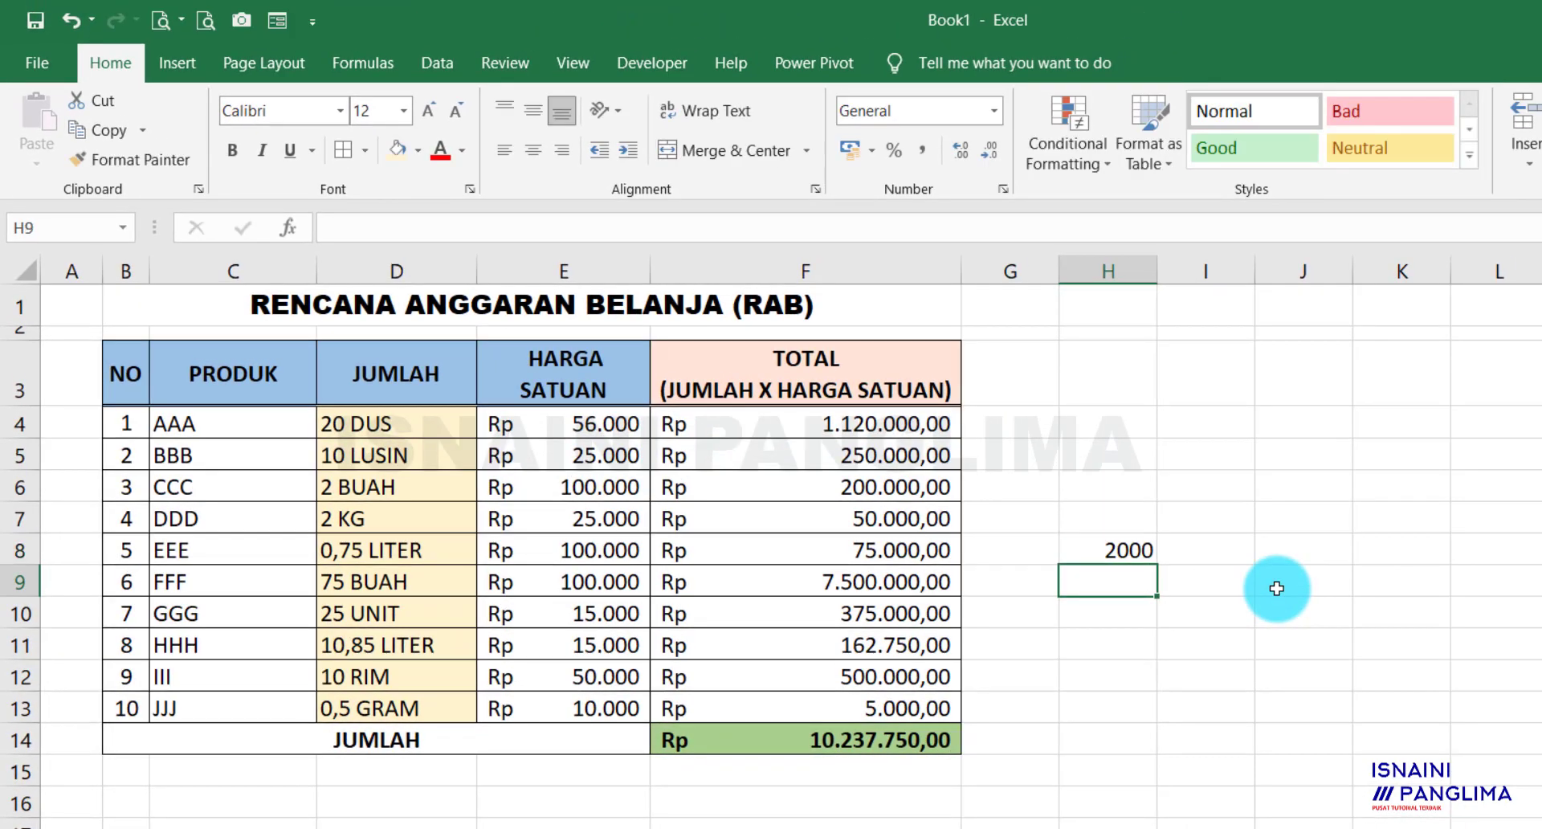
click(1095, 548)
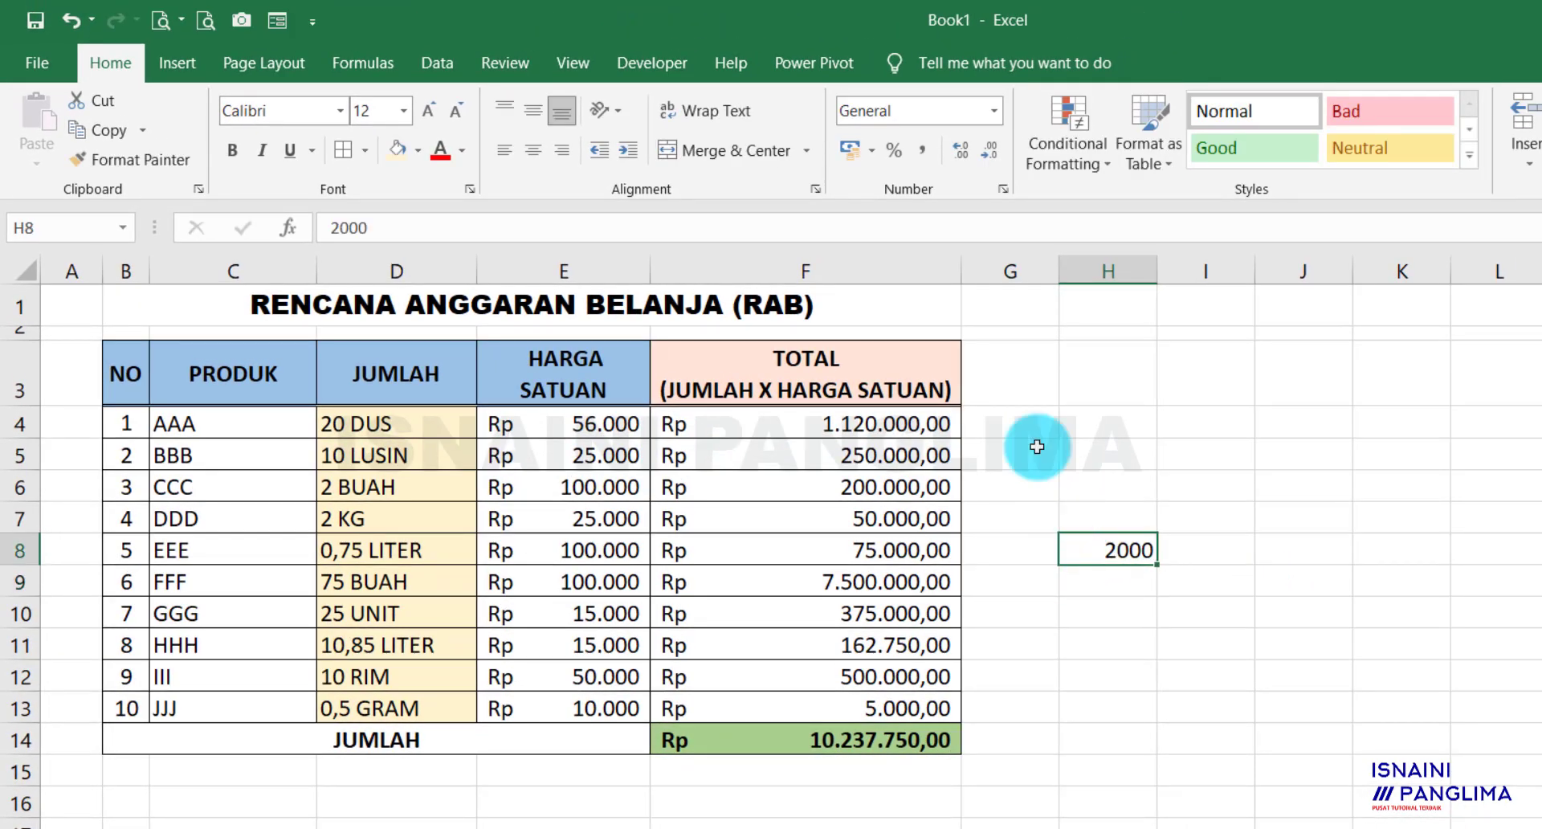
click(916, 150)
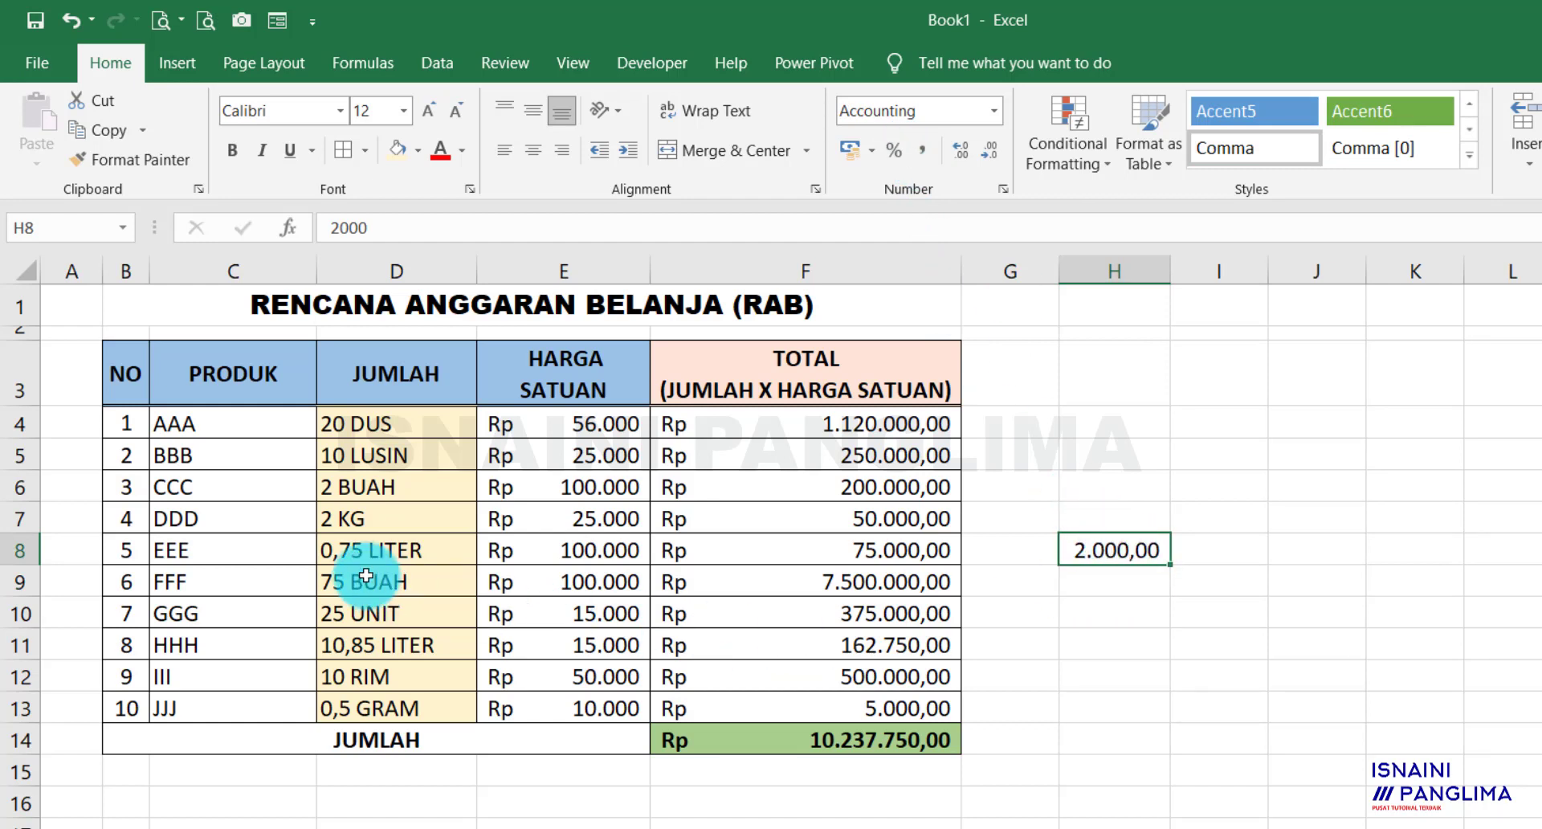
click(343, 553)
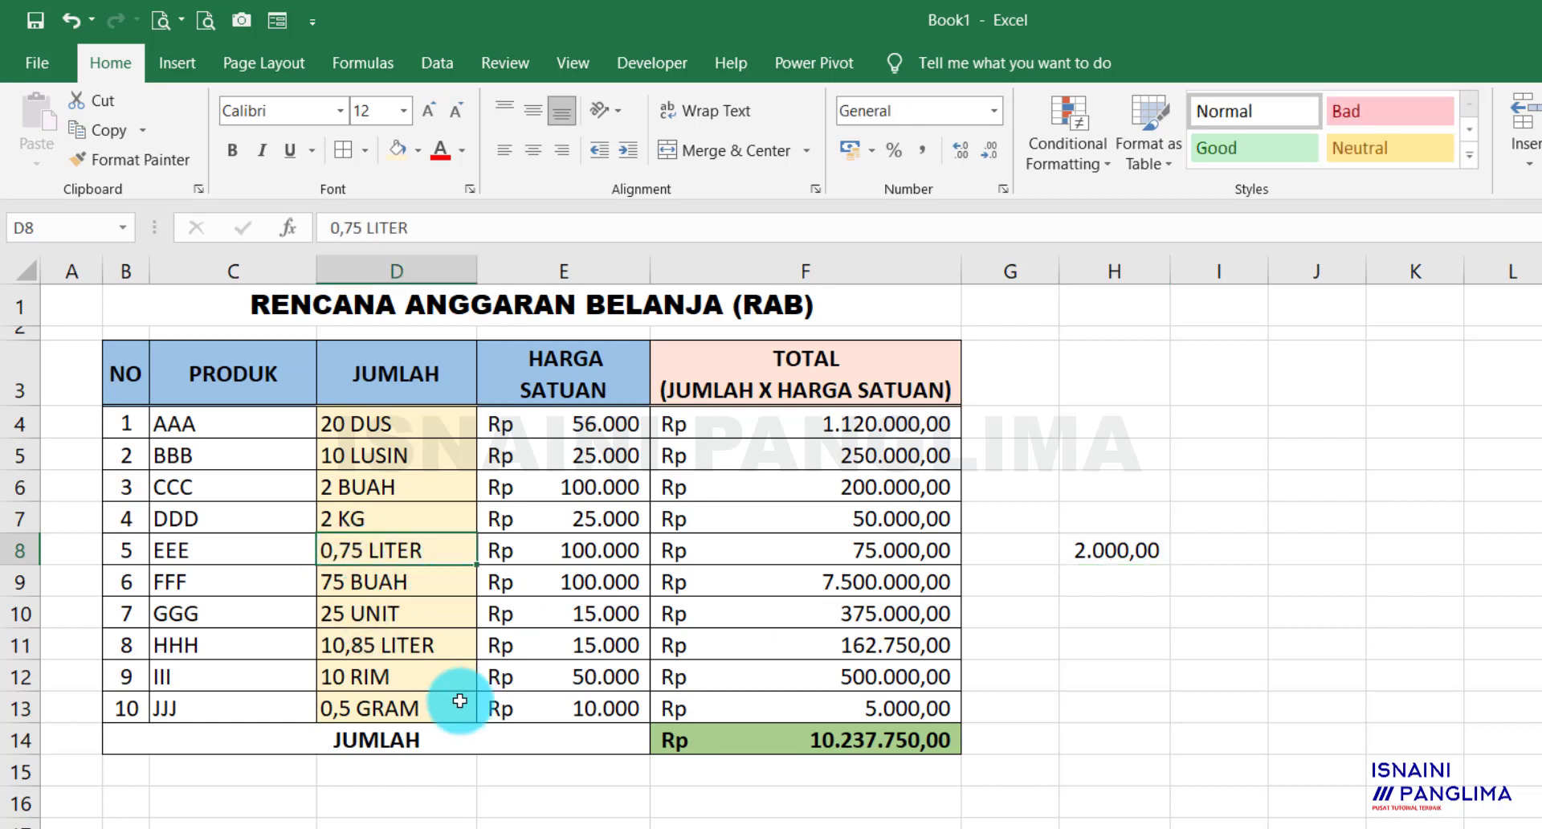
double_click(338, 551)
key(Delete)
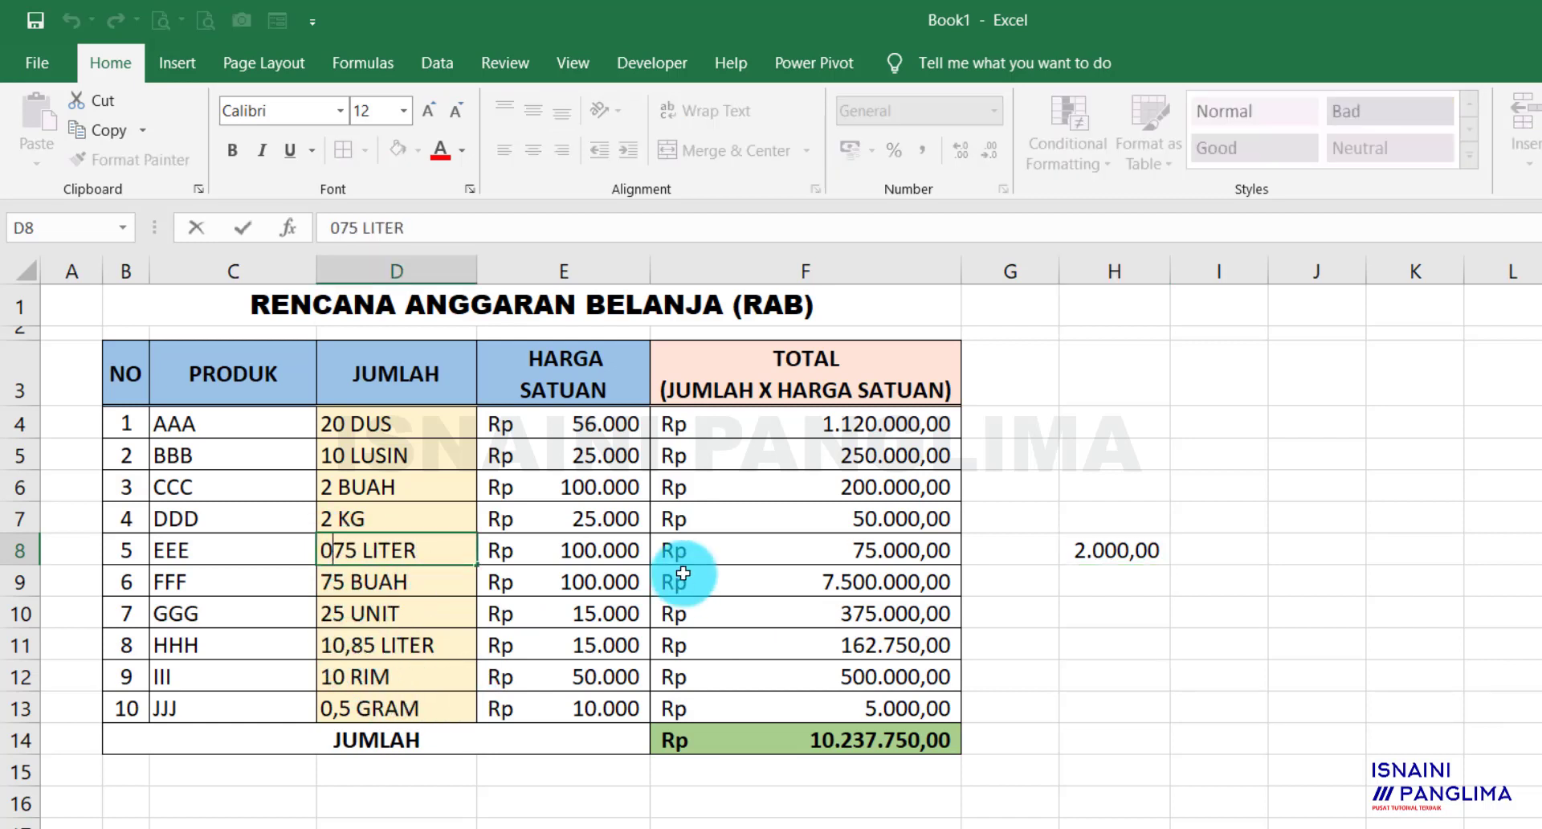
text(.)
key(Return)
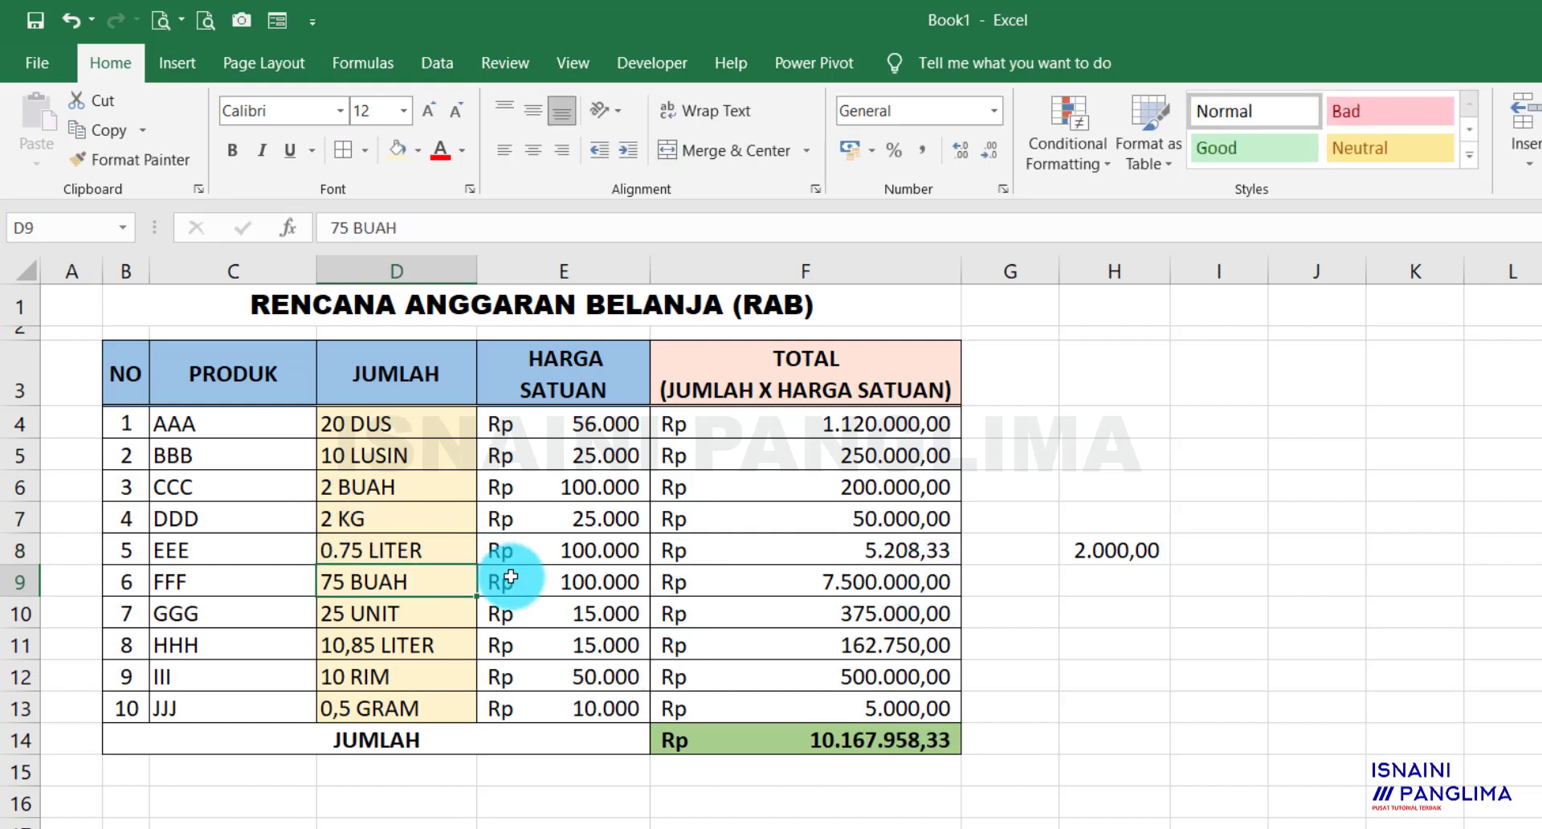
key(ctrl+z)
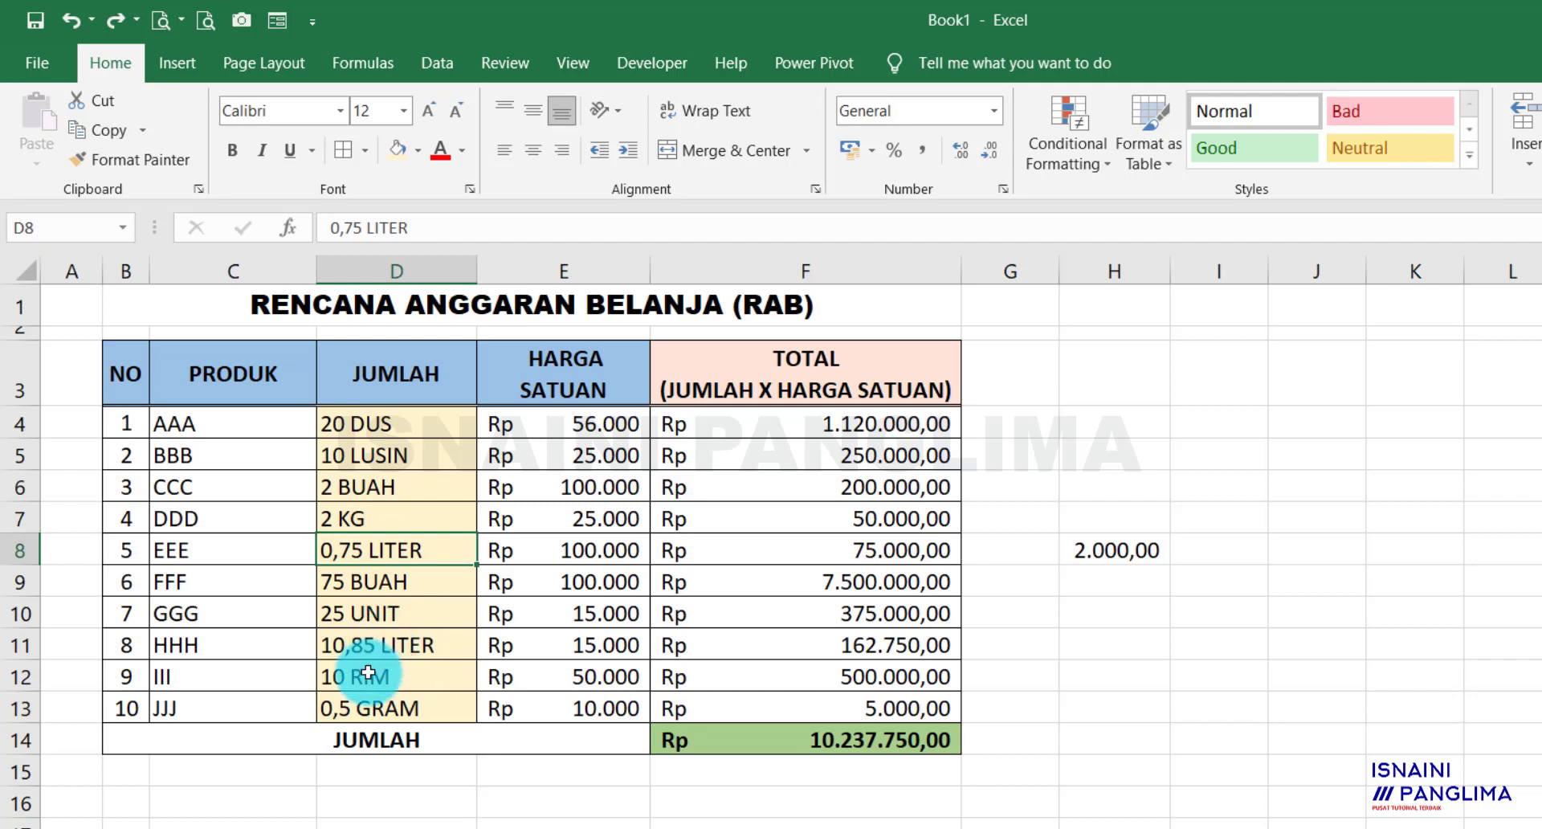
click(333, 649)
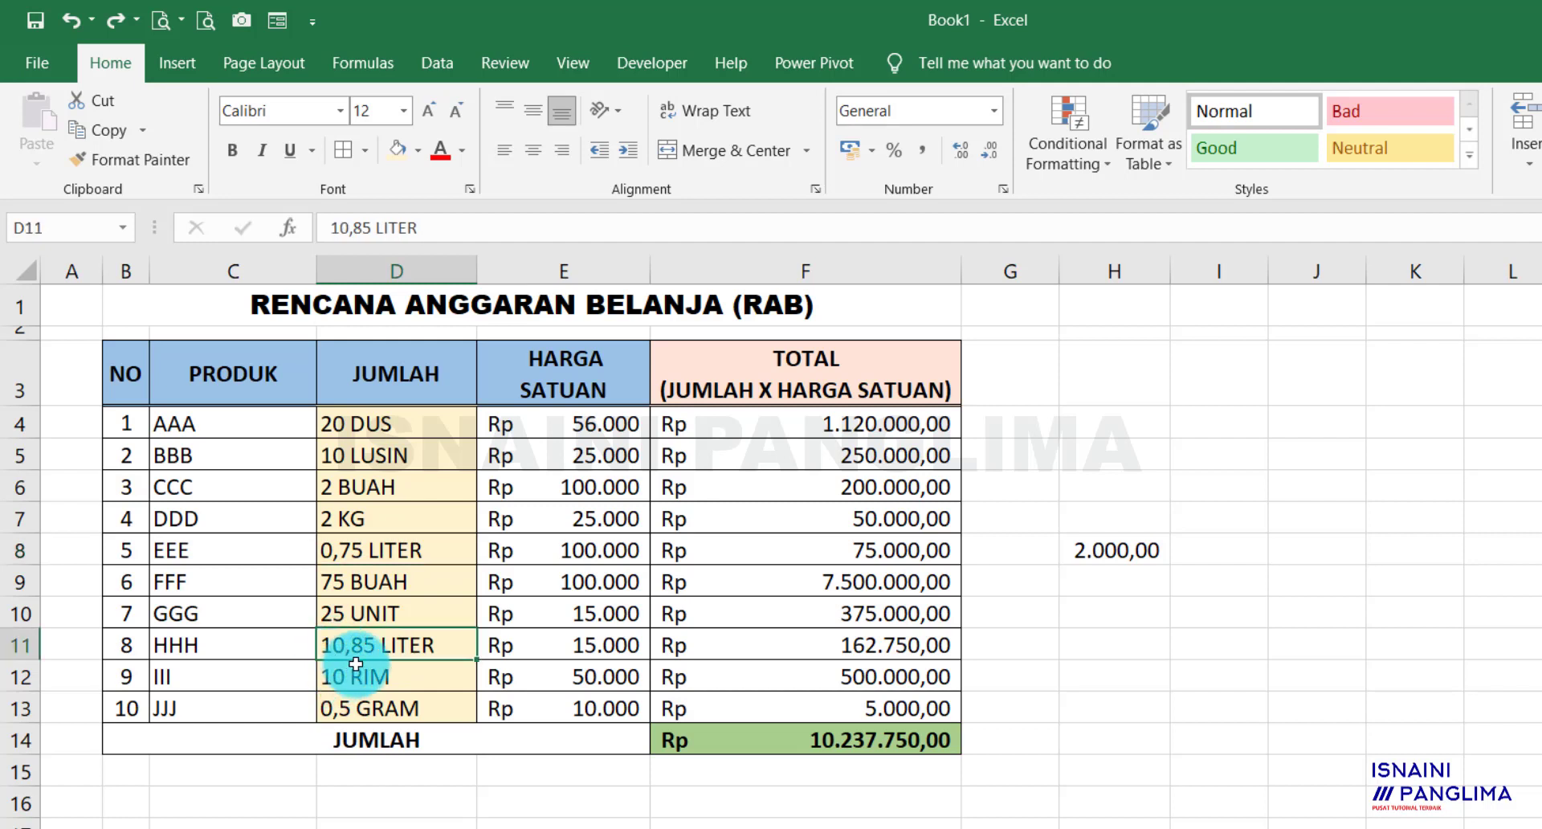
click(325, 710)
click(576, 697)
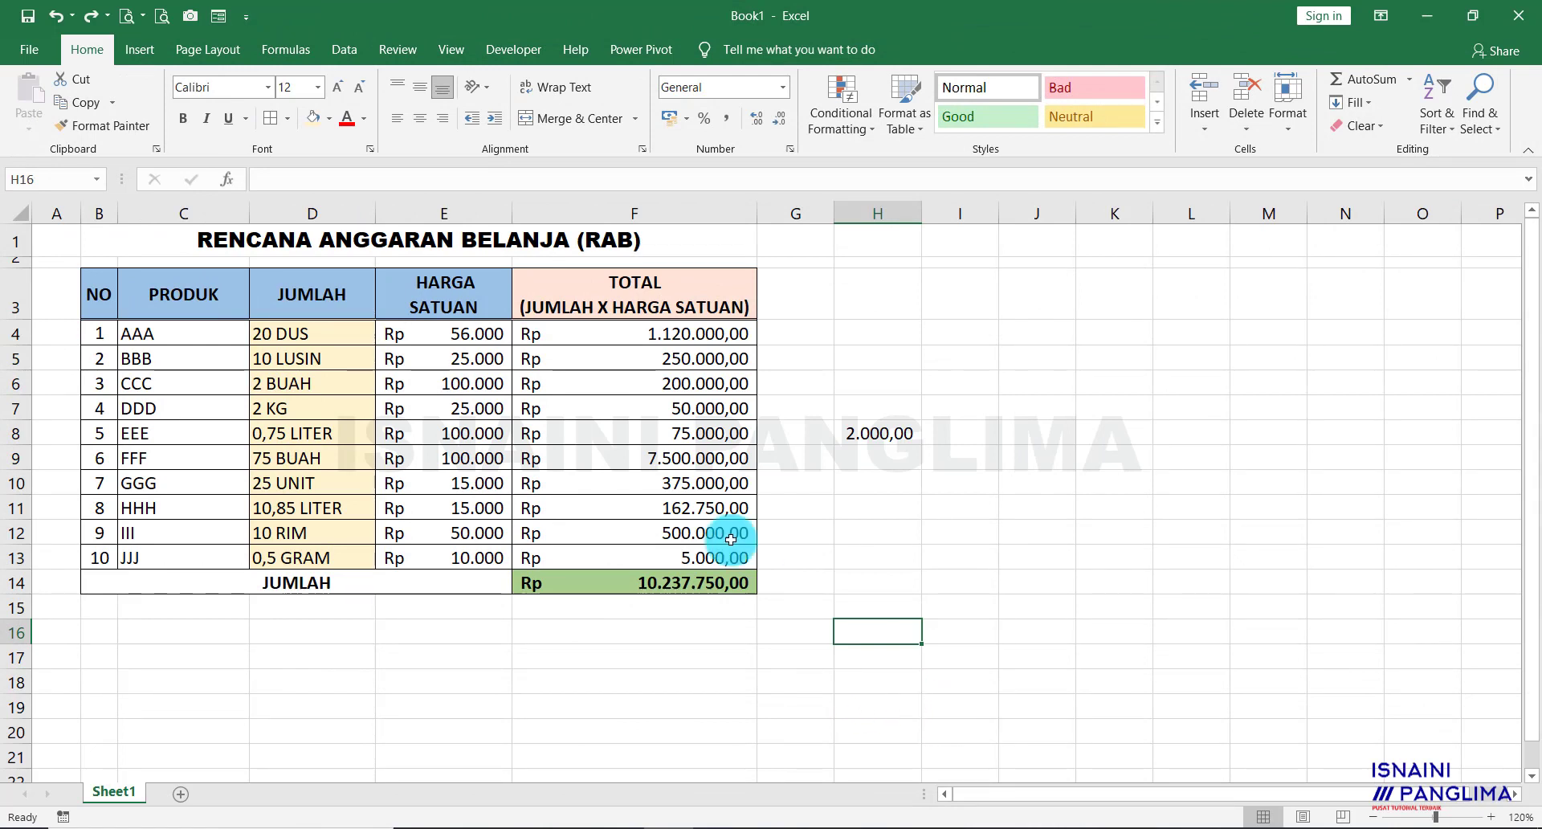
drag(681, 332, 684, 555)
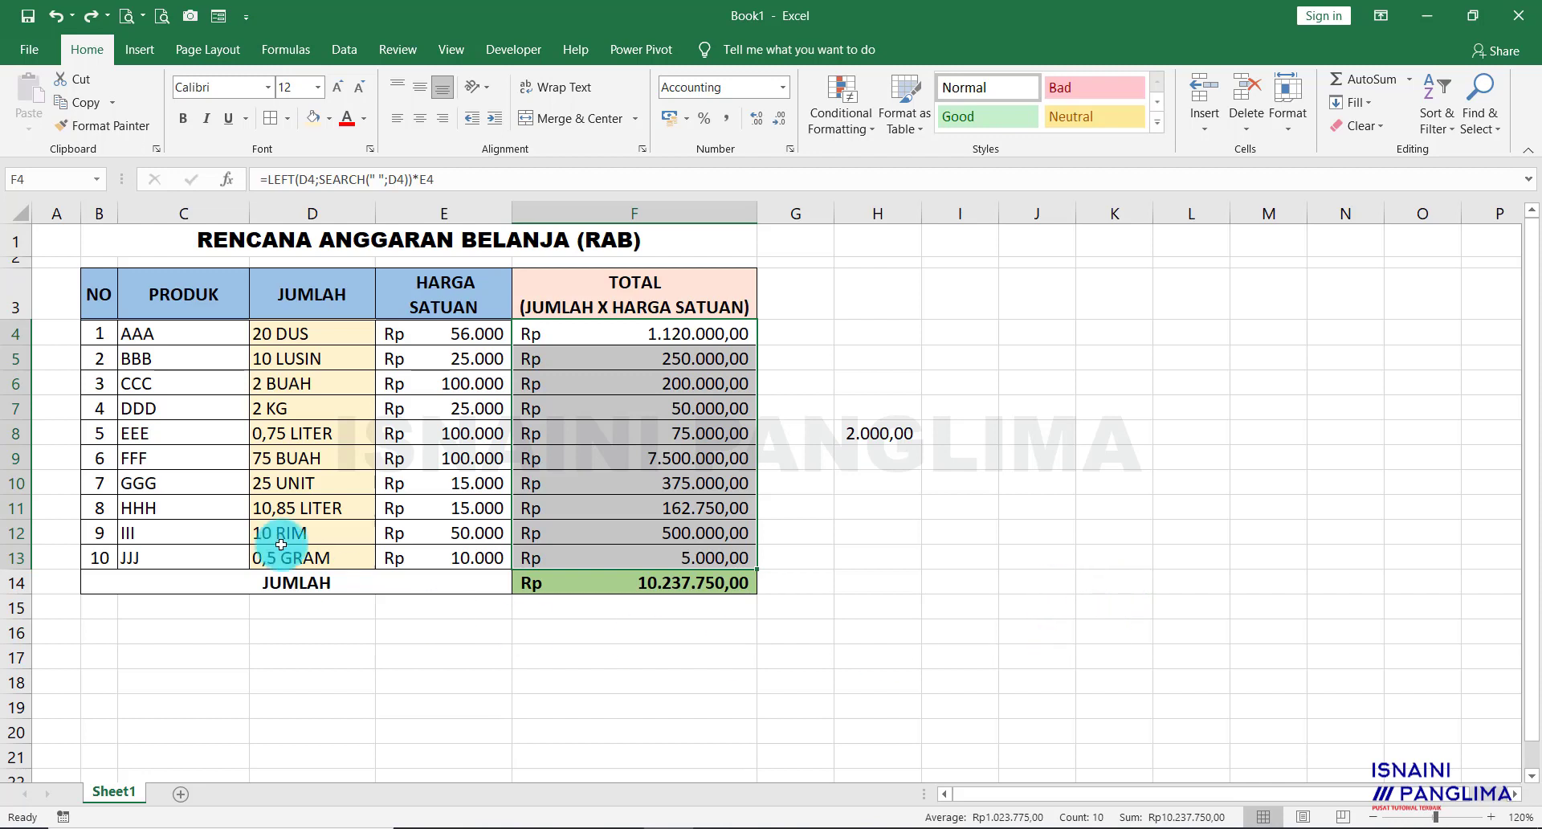
click(169, 334)
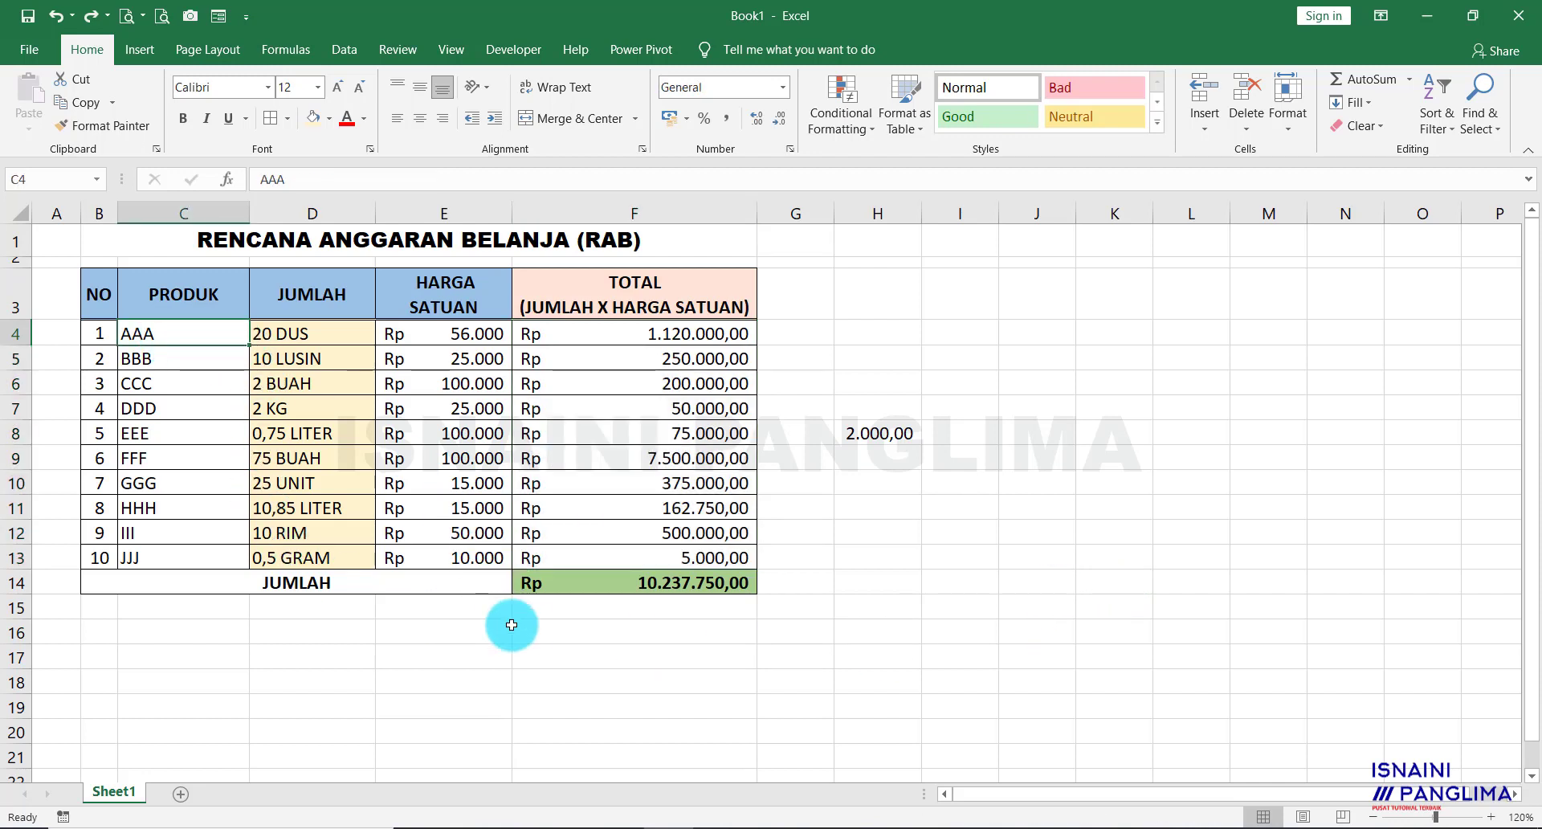